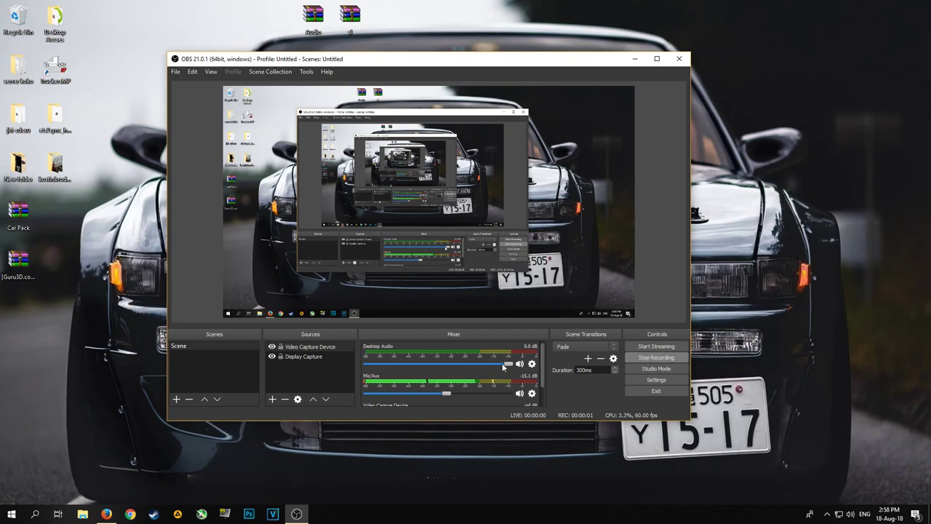
- Minimize OBS, glance at the taskbar calendar, and bring up the Update_1.4.txt notes in Firefox
left_click(635, 58)
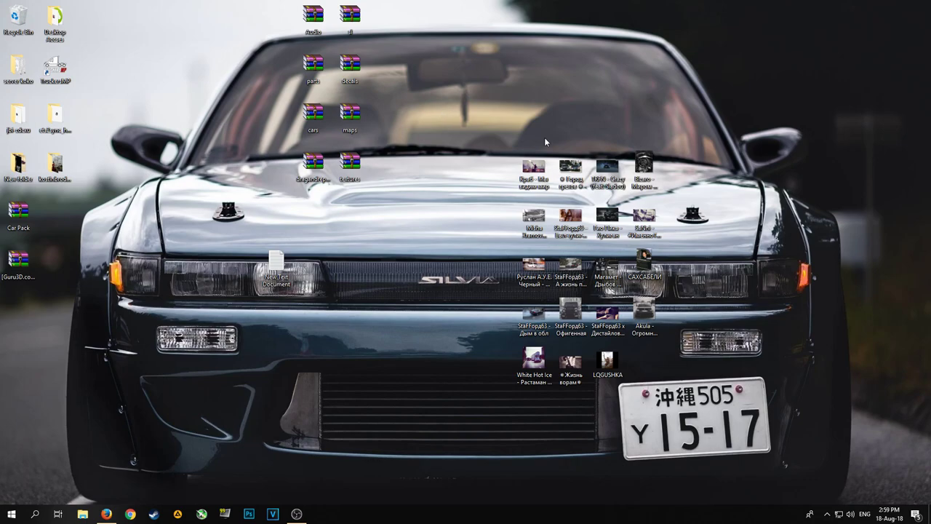
left_click(889, 514)
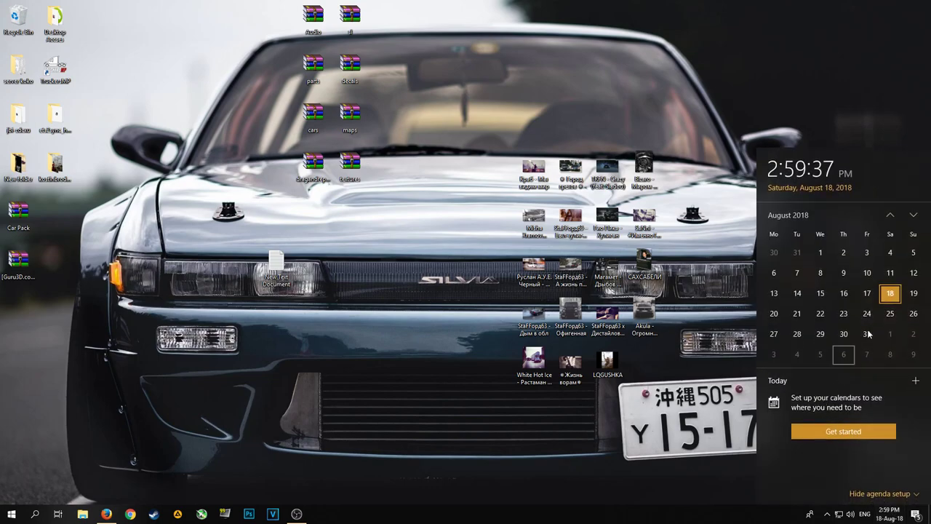
left_click(421, 284)
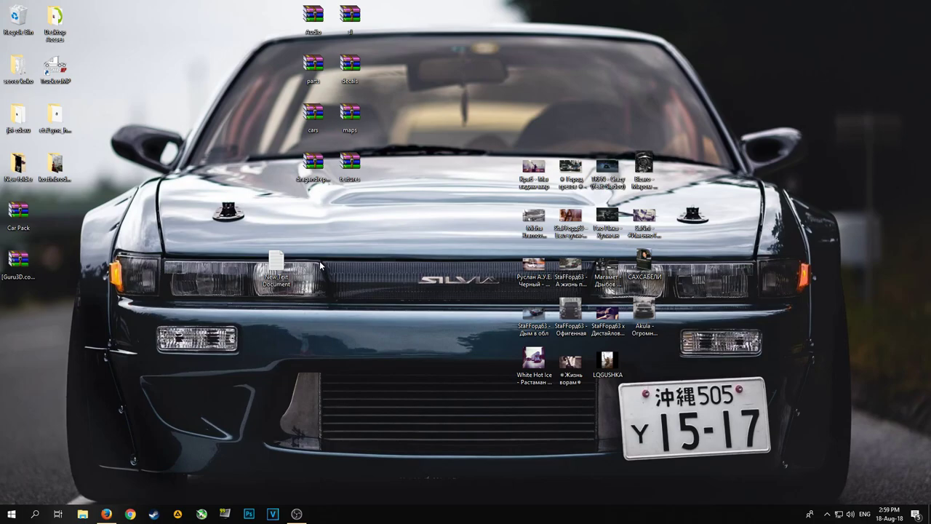
left_click(106, 514)
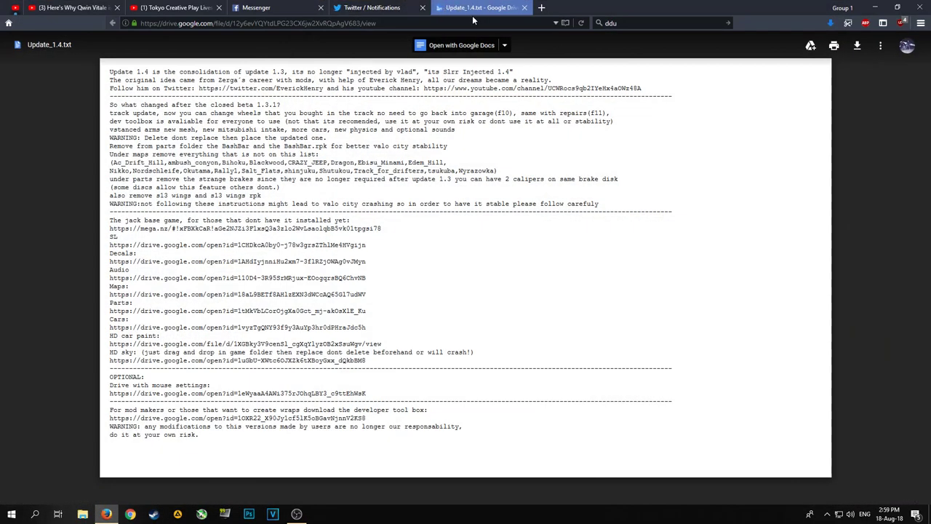
- Read the opening lines of Update_1.4.txt, highlighting phrases along the way
left_click_drag(128, 73, 275, 73)
left_click(163, 72)
left_click_drag(143, 73, 472, 73)
left_click(413, 73)
left_click(492, 74)
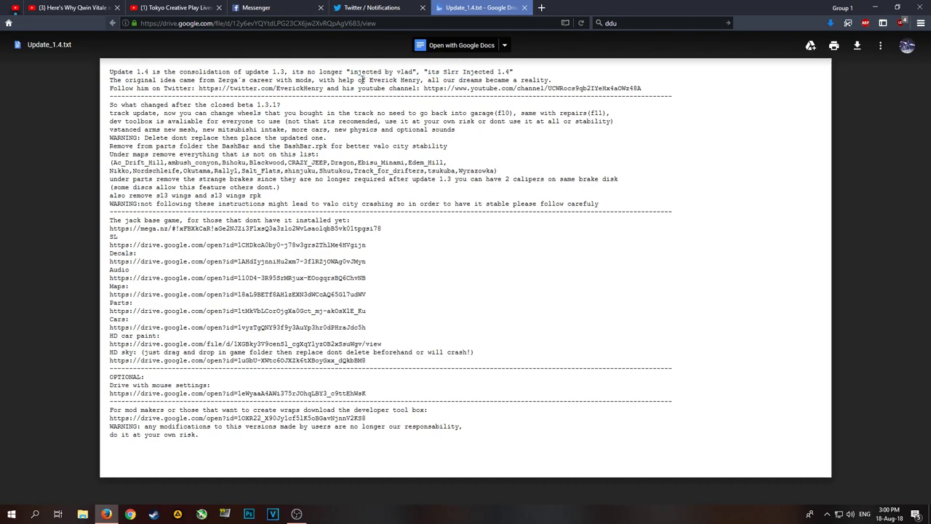
left_click_drag(280, 80, 245, 80)
left_click(202, 84)
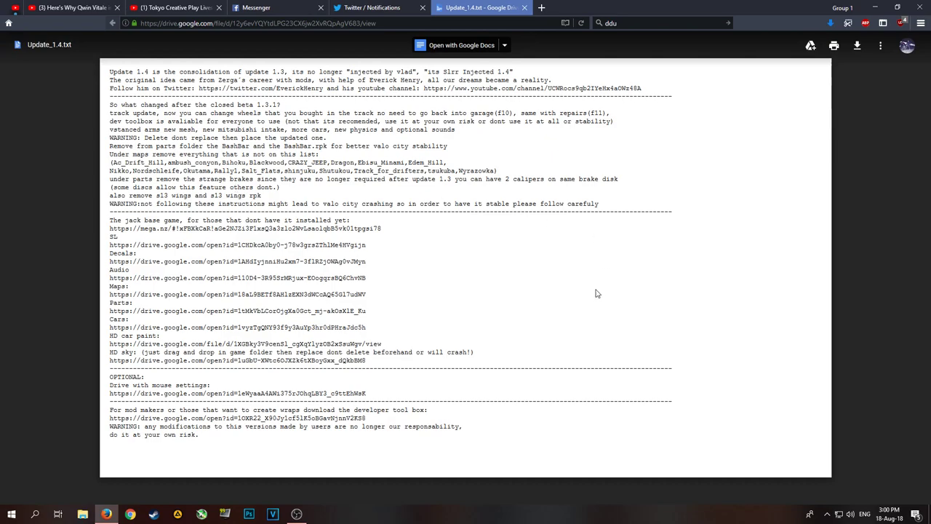
- Select the base game's mega.nz link and view its context menu without acting
left_click_drag(110, 220, 366, 222)
left_click_drag(110, 228, 382, 230)
left_click(369, 230)
right_click(338, 227)
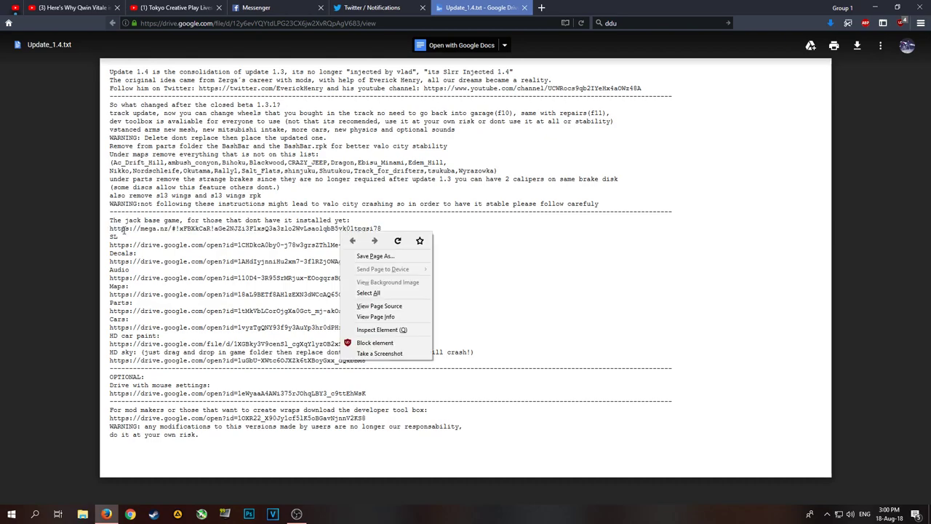
left_click_drag(110, 228, 381, 229)
right_click(356, 229)
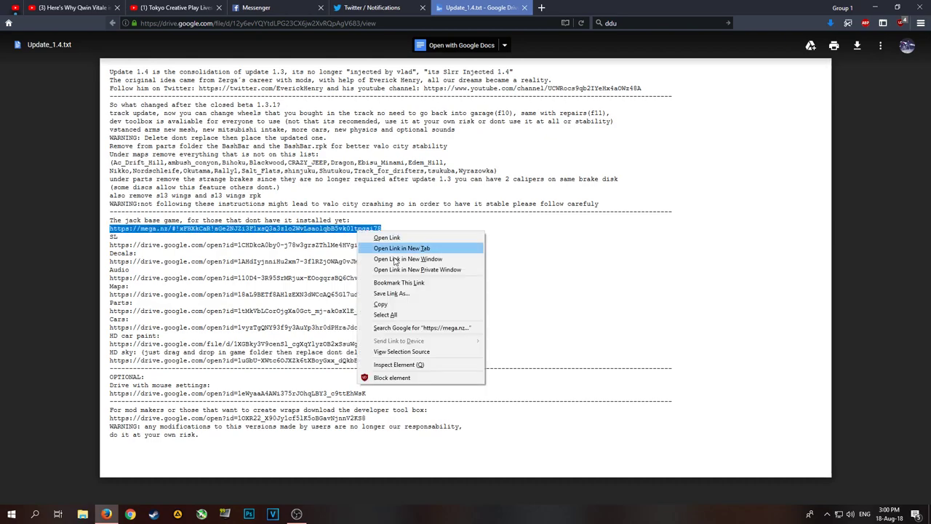
left_click(142, 214)
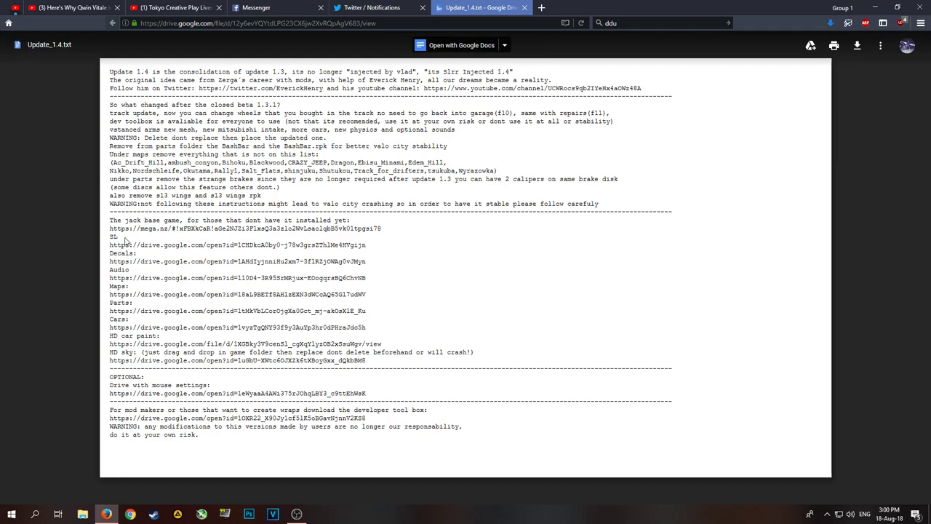
- Hide the browser and open the Games folder on Mafia (D:) in File Explorer
left_click(875, 7)
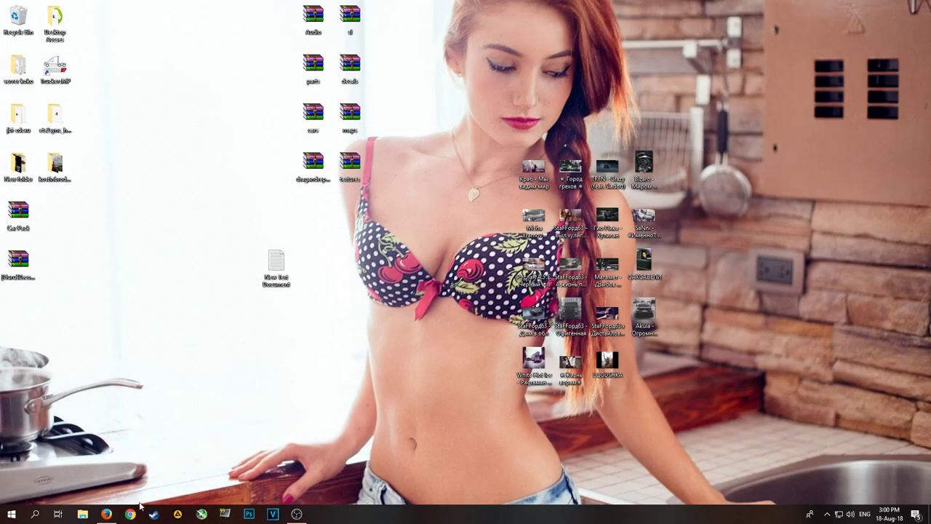
left_click(82, 513)
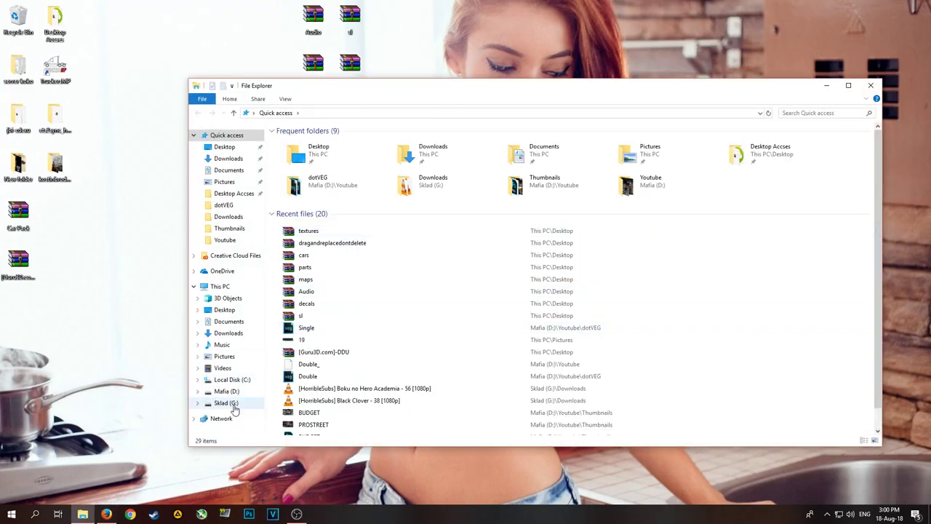
left_click(226, 403)
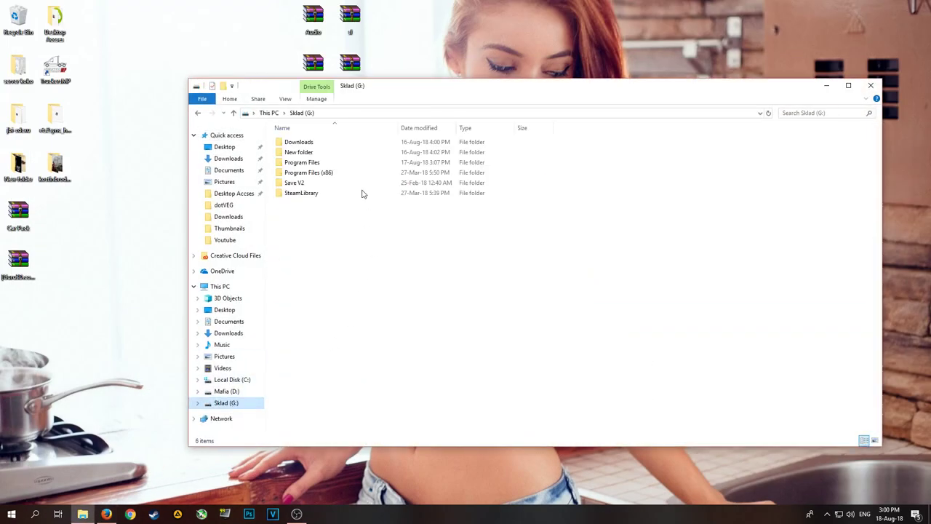
left_click(247, 390)
double_click(327, 138)
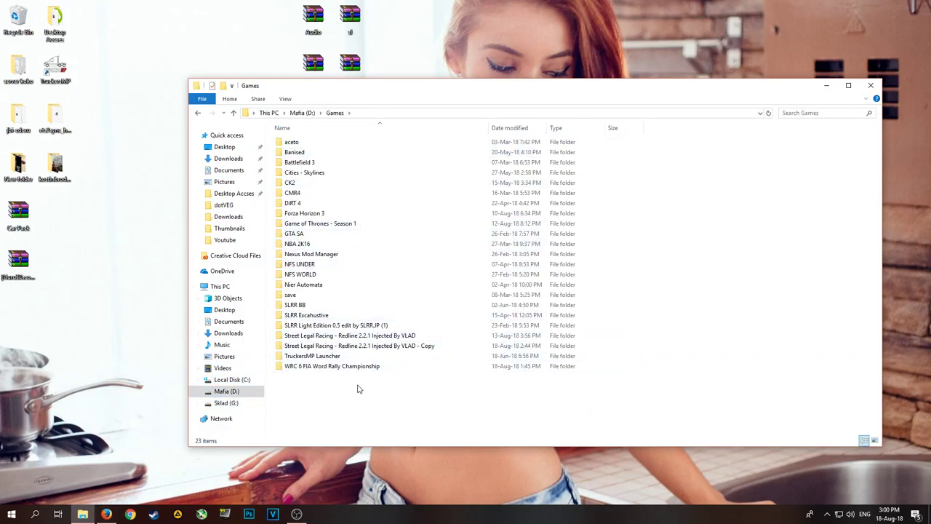
- Open the '- Copy' Street Legal Racing folder repeatedly, returning to Games each time
left_click(387, 335)
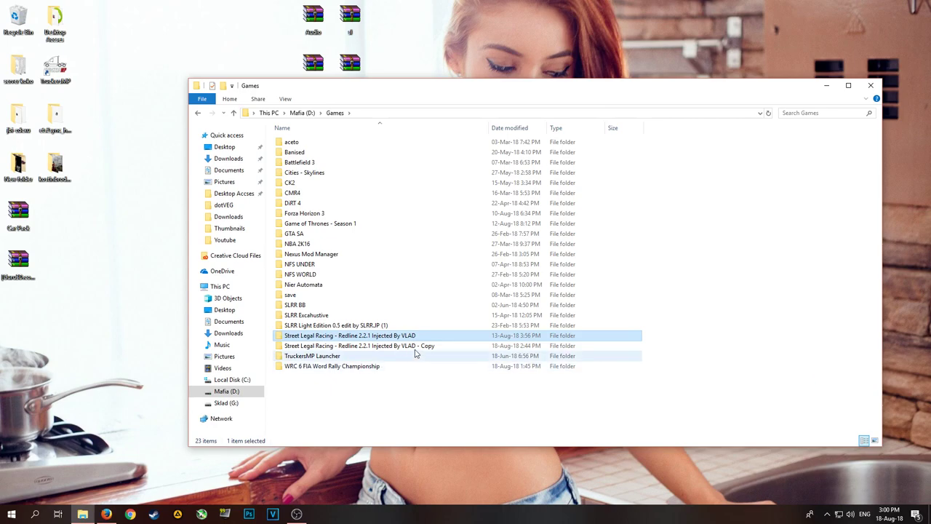
double_click(416, 346)
key("alt+Left")
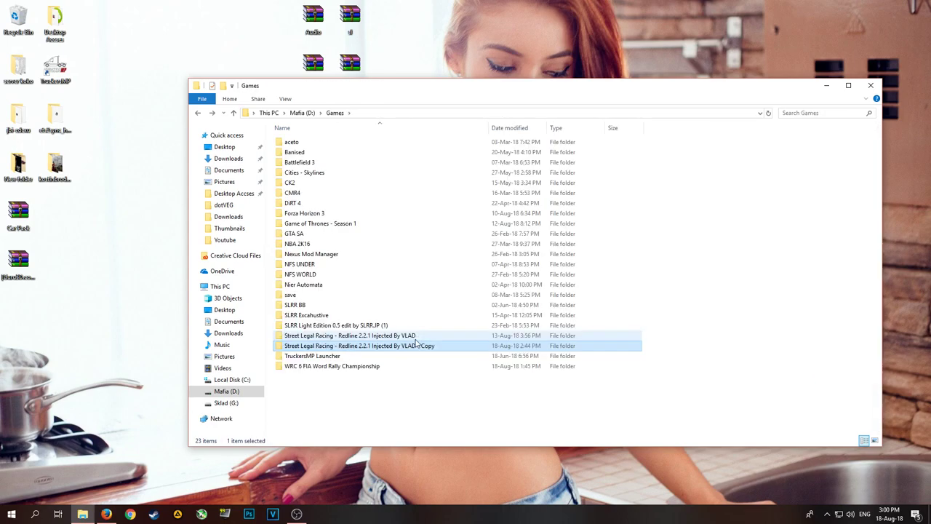
double_click(416, 345)
key("alt+Left")
double_click(409, 347)
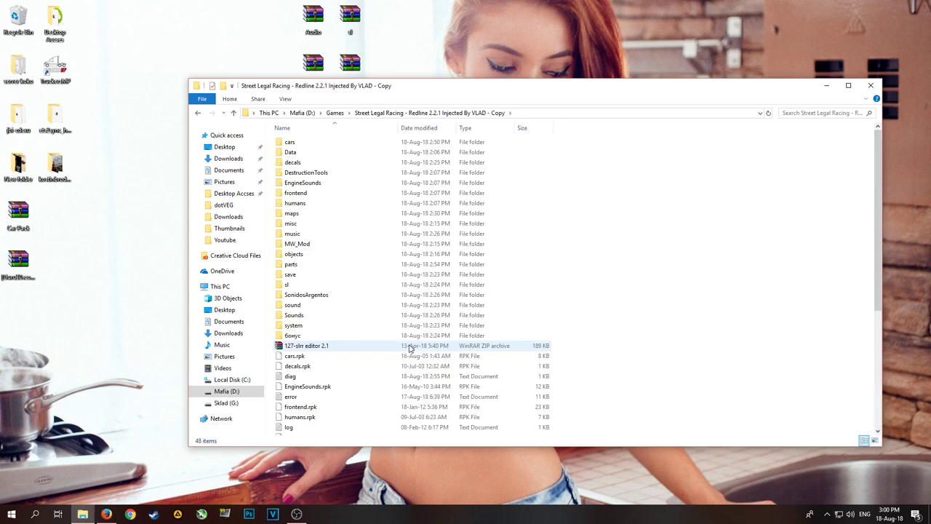
key("alt+Left")
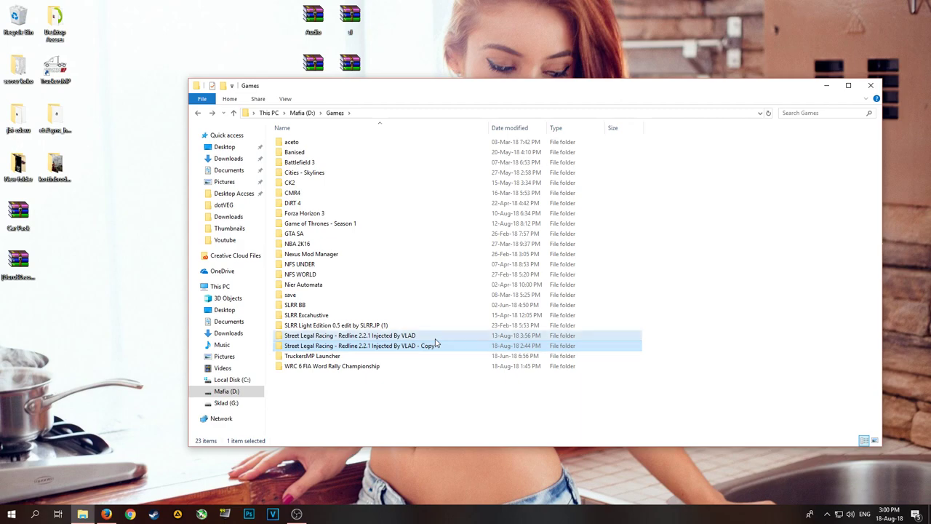
- Peek into the original Injected By VLAD folder, then open the '- Copy' game folder
double_click(432, 337)
key("alt+Left")
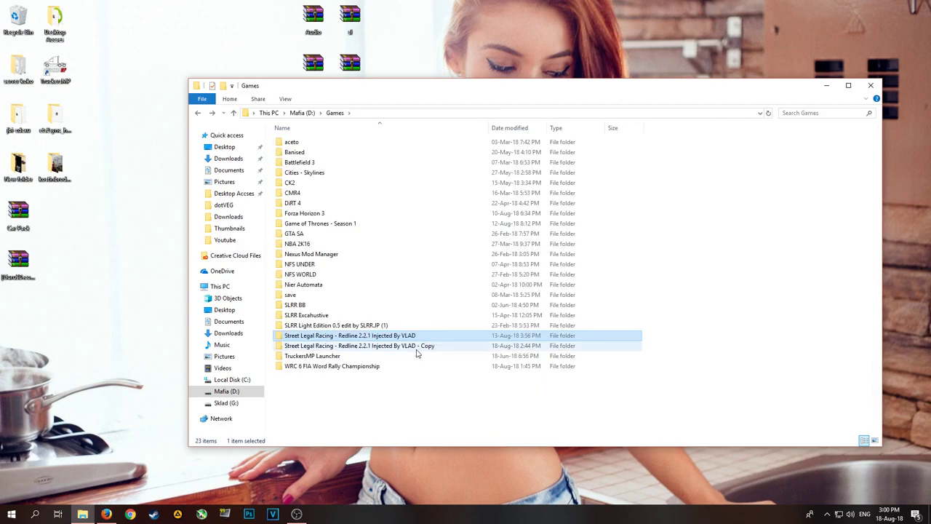
left_click(418, 346)
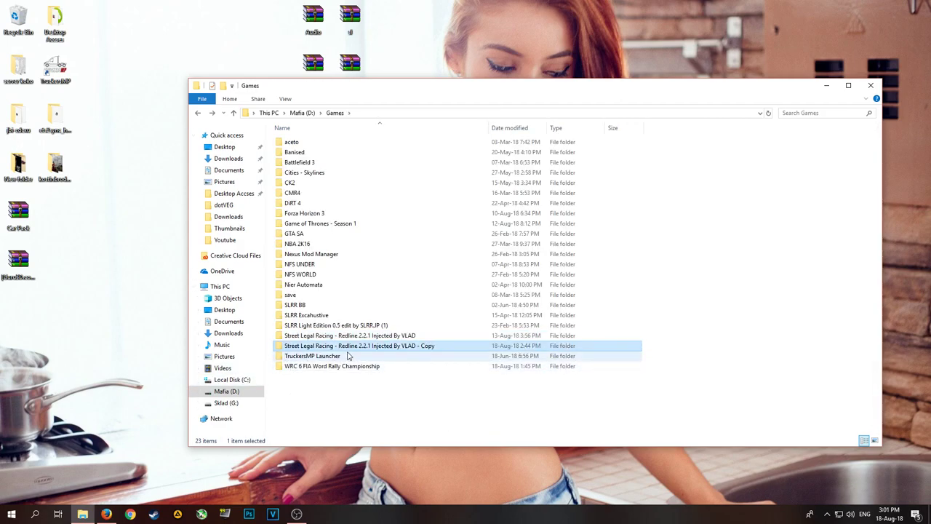
double_click(365, 346)
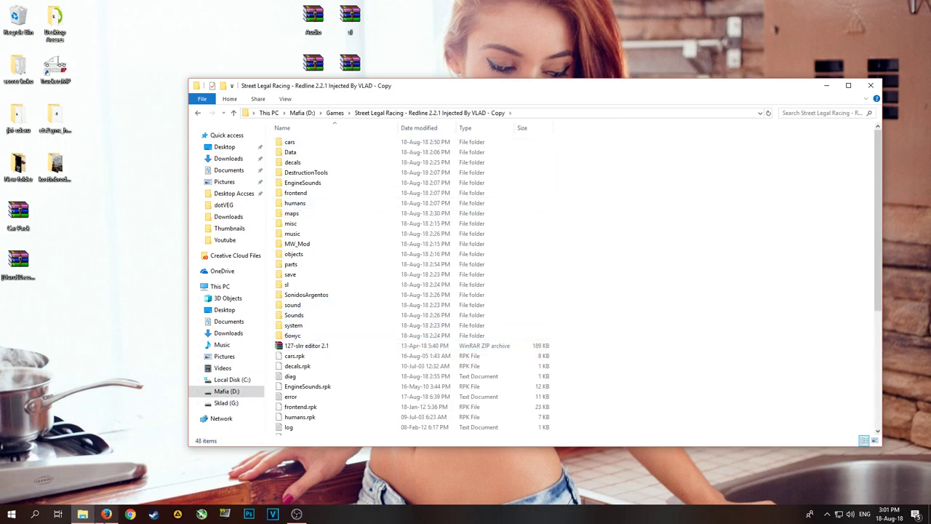
- Review the SL and Decals links, then arrange the desktop archives and game folder window
left_click(106, 513)
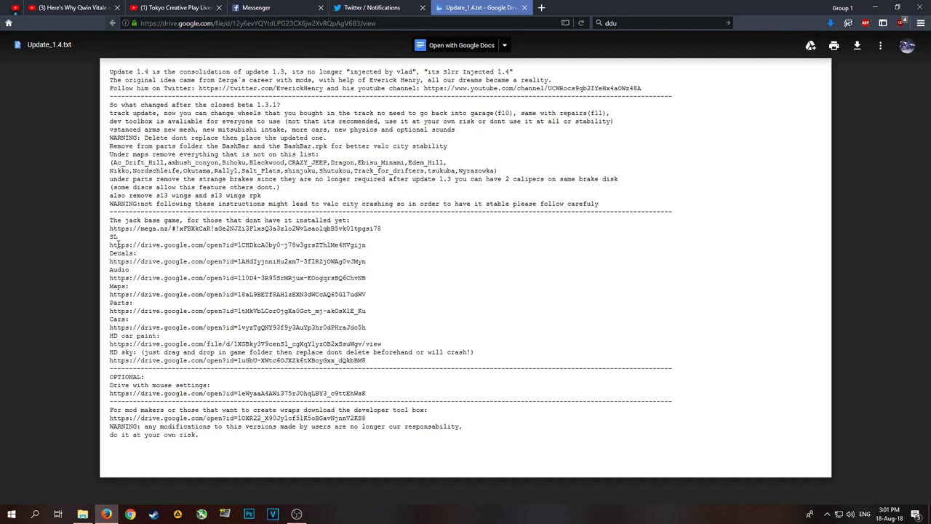
left_click_drag(115, 245, 365, 245)
left_click_drag(141, 261, 136, 253)
left_click(875, 8)
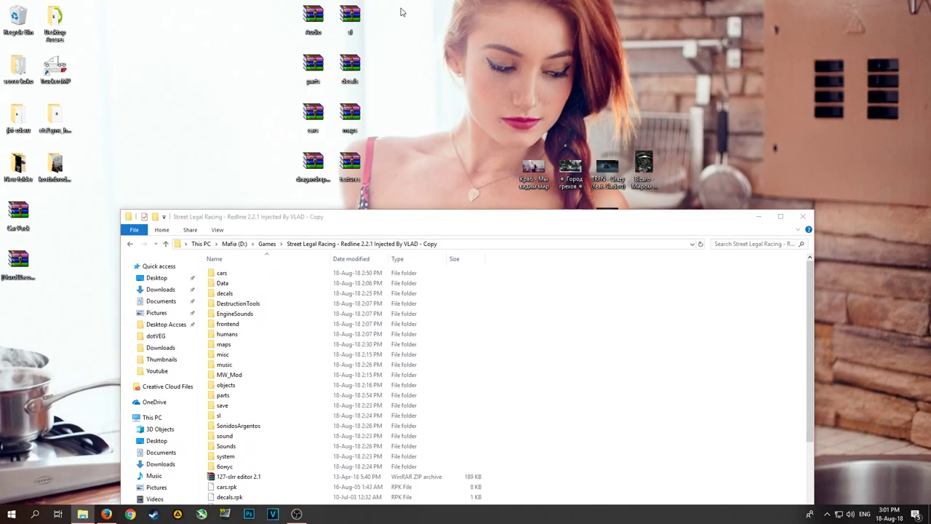
left_click_drag(405, 157, 299, 185)
left_click_drag(313, 163, 251, 56)
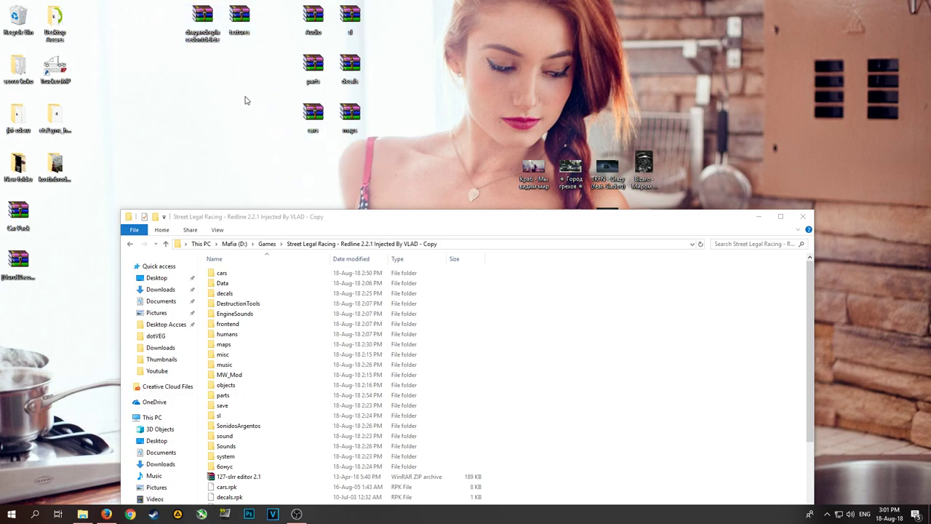
left_click_drag(291, 228, 331, 90)
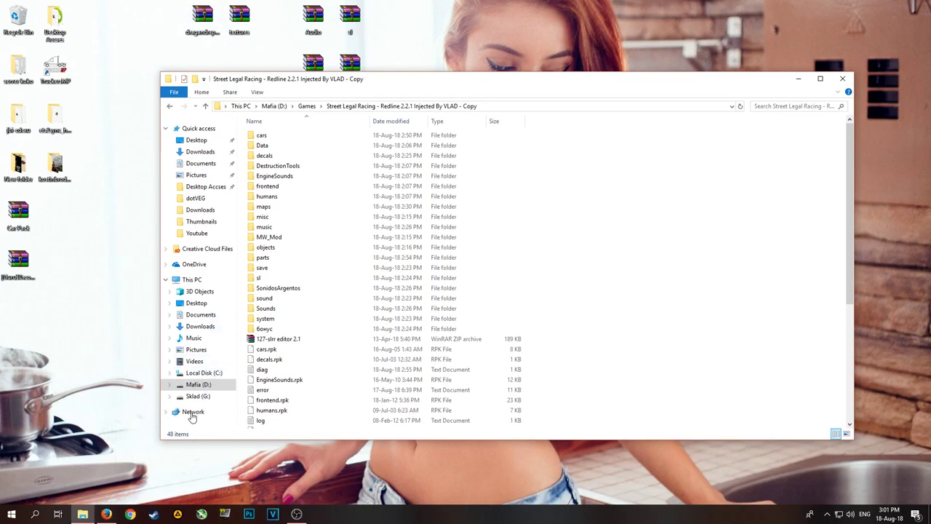
- Reread the 'Delete dont replace' warning in the notes, then select the desktop sl archive
left_click(106, 513)
left_click(126, 204)
left_click_drag(146, 204, 266, 204)
left_click(266, 205)
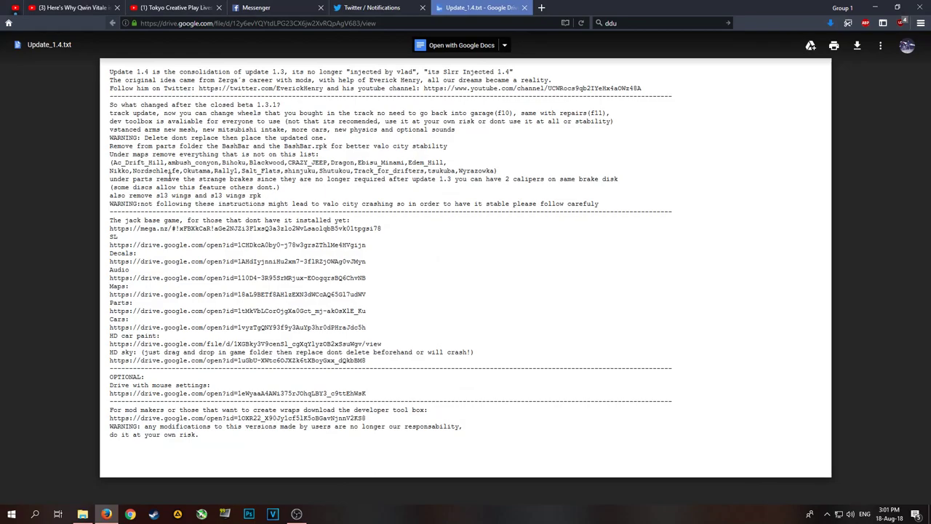
double_click(171, 138)
left_click_drag(171, 137, 311, 138)
left_click(497, 112)
left_click(875, 7)
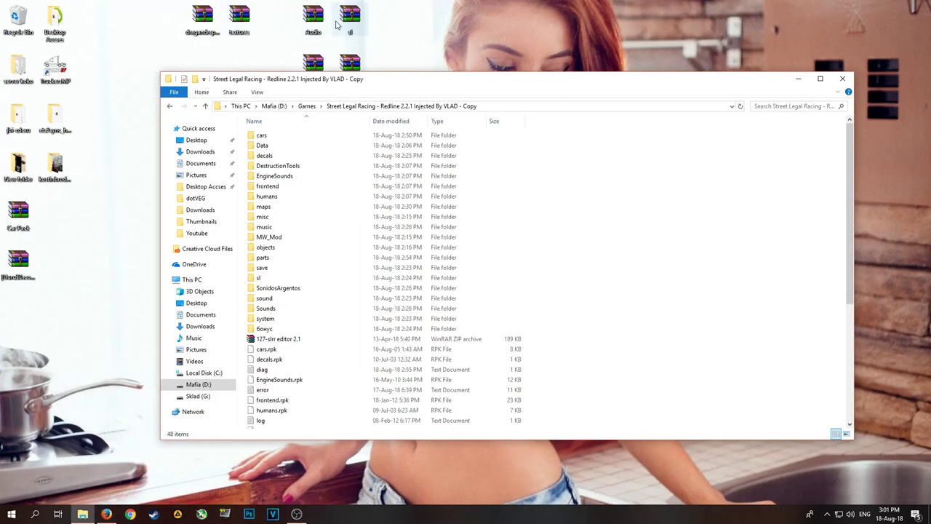
left_click(364, 27)
- Delete the copy's old sl folder and drag in the sl folder from sl.rar
double_click(364, 27)
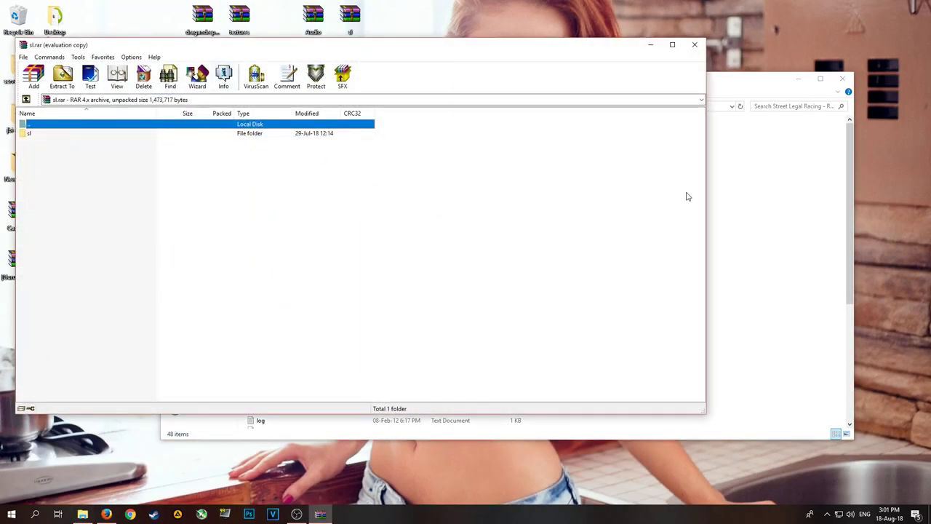
left_click(712, 146)
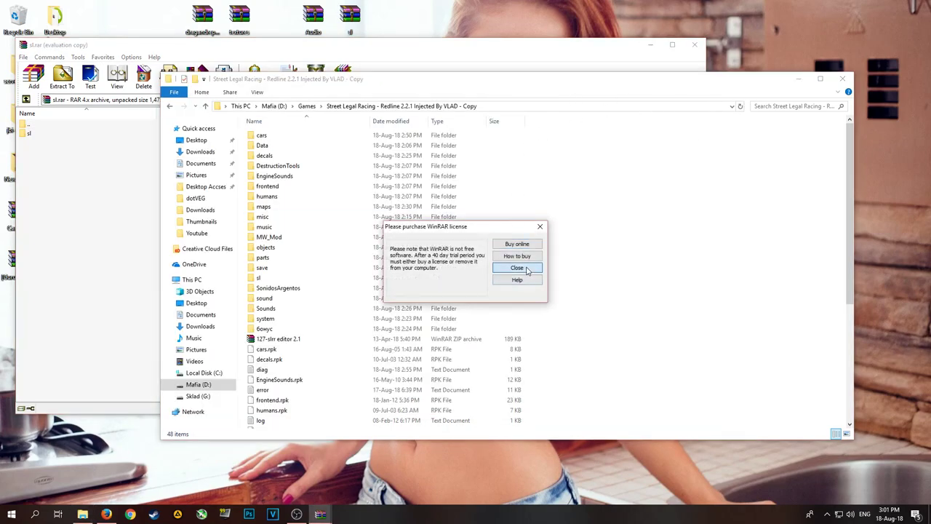
left_click(517, 268)
left_click_drag(570, 84, 708, 101)
left_click(416, 295)
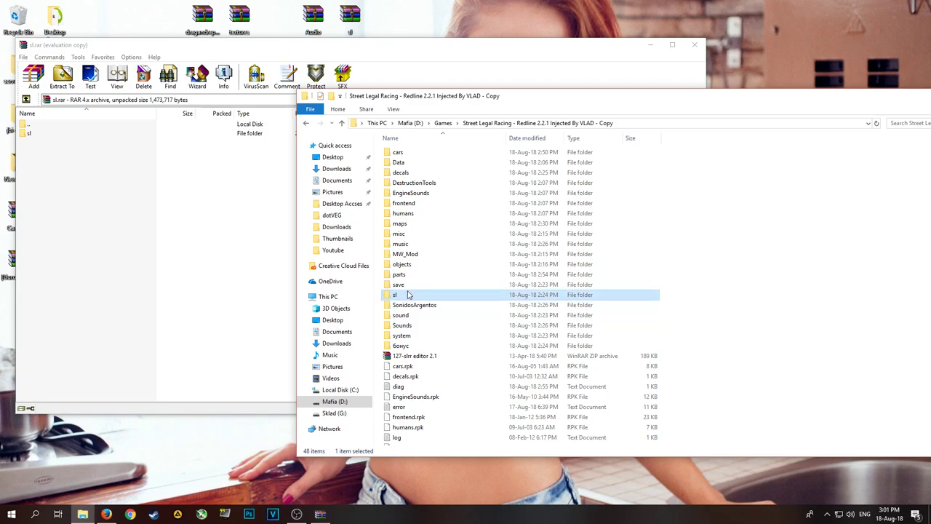
key("Delete")
left_click(156, 174)
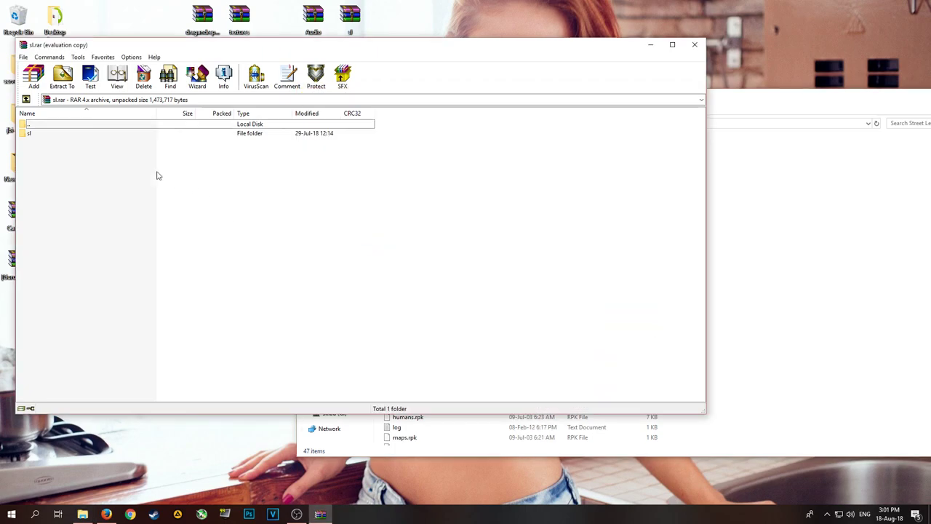
left_click_drag(58, 137, 792, 222)
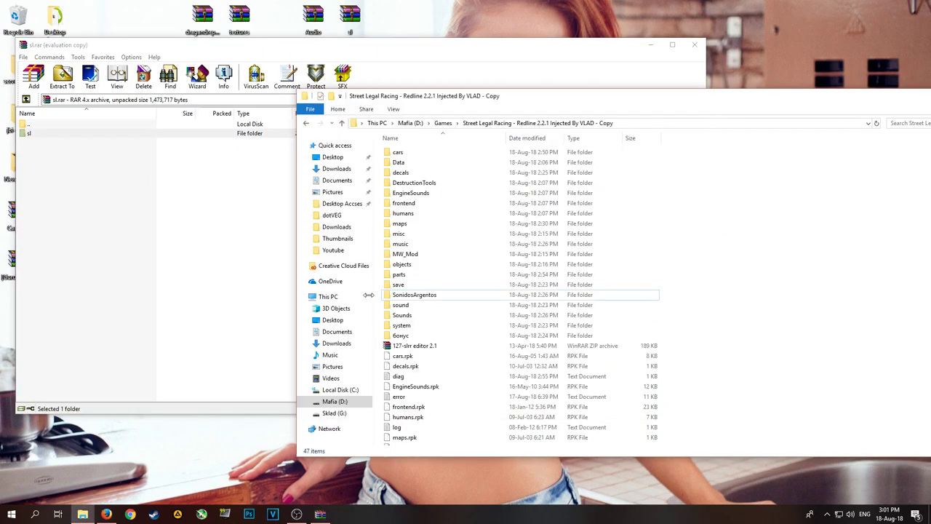
left_click(695, 44)
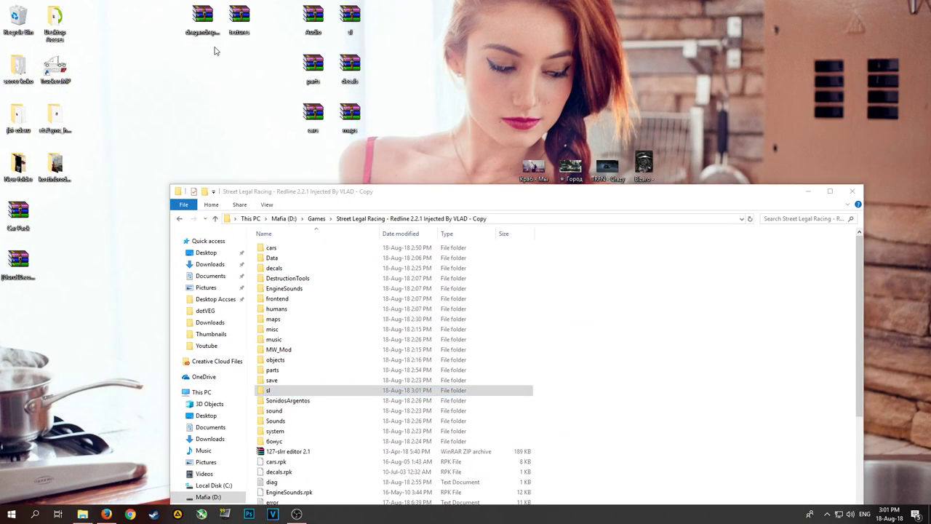
- Look inside dragandreplacedontdelete.rar's maps folder, then close WinRAR and reposition the game folder window
left_click(203, 33)
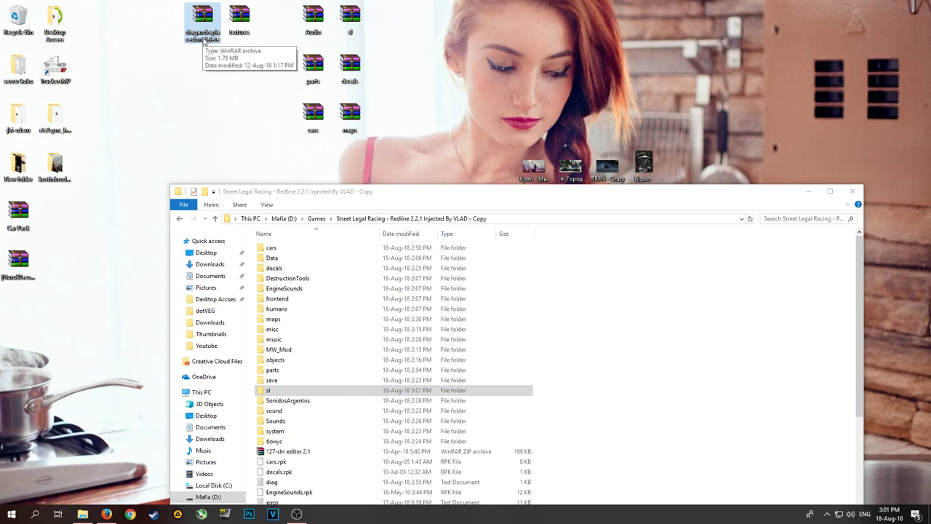
double_click(202, 41)
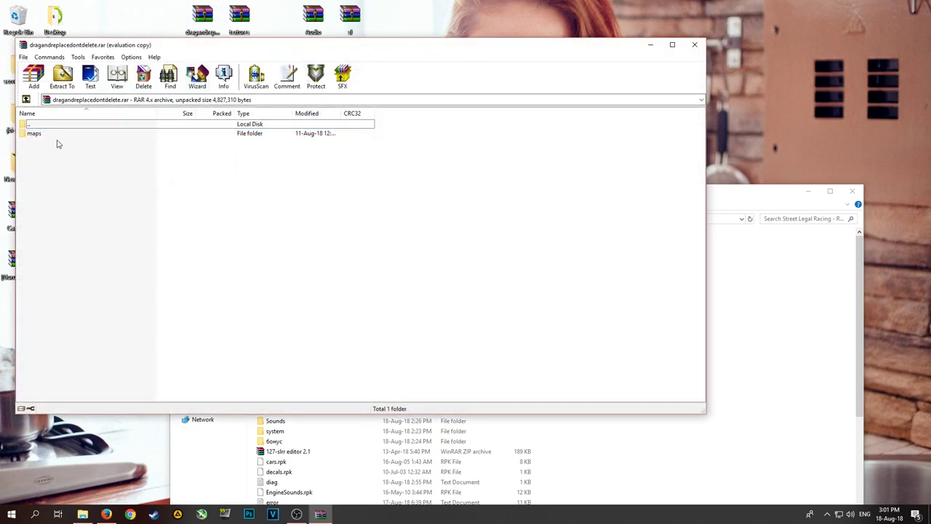
double_click(57, 135)
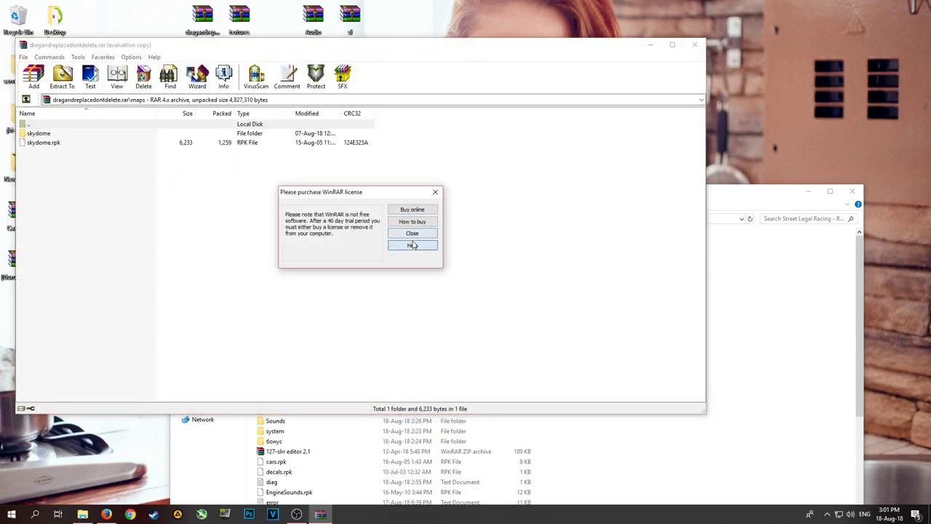
left_click(412, 245)
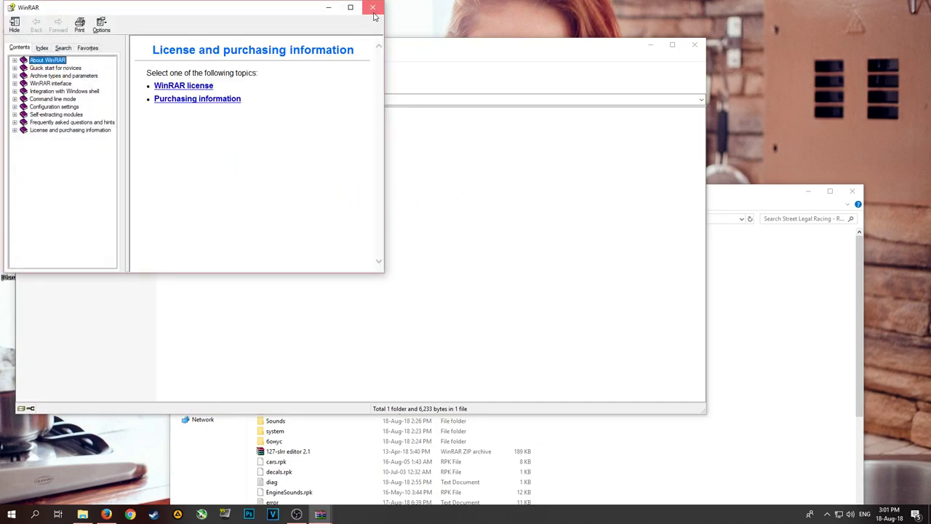
left_click(371, 10)
left_click(694, 45)
left_click_drag(569, 201, 551, 94)
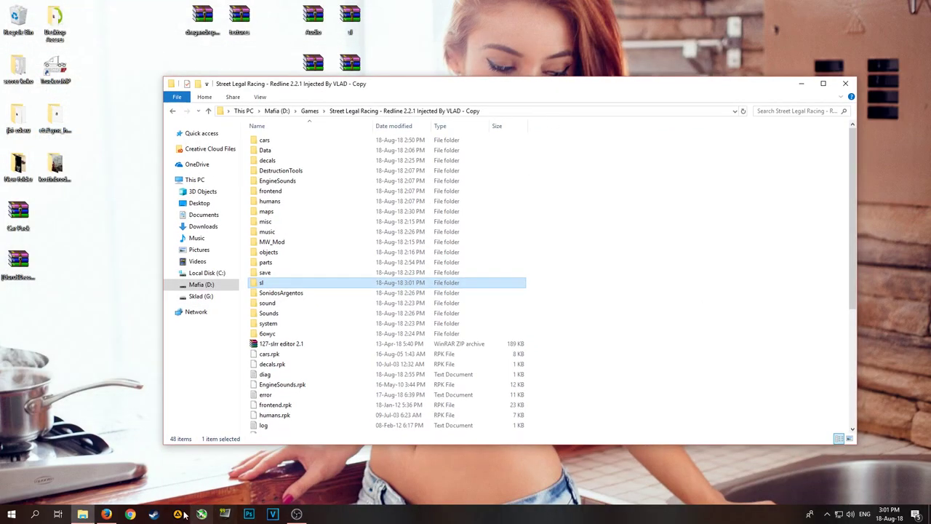
- Return to Update_1.4.txt and review the Decals and Audio download links
left_click(106, 513)
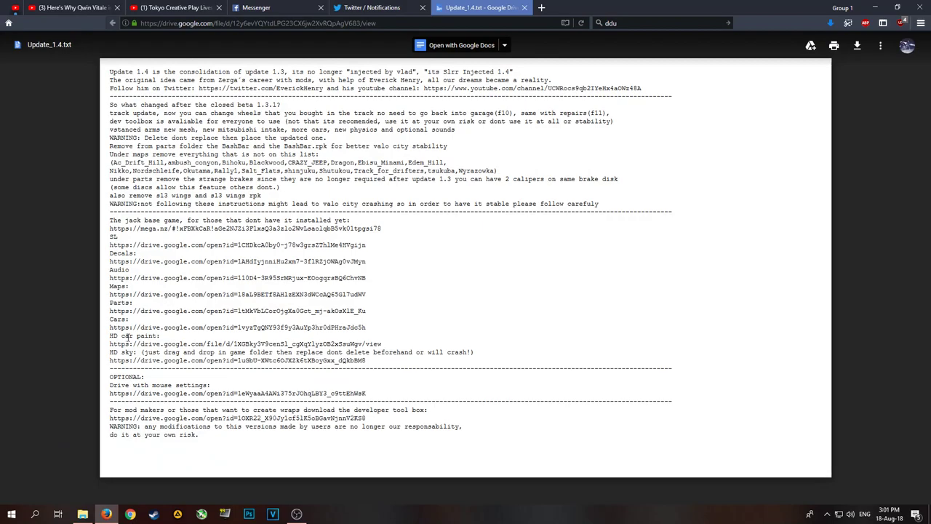
left_click_drag(110, 354, 162, 352)
left_click(188, 356)
left_click(164, 353)
left_click_drag(112, 261, 378, 261)
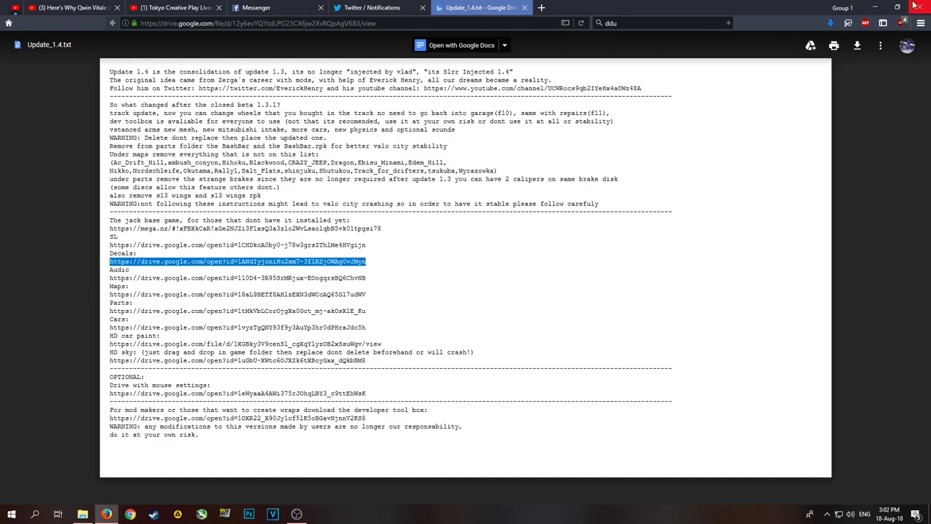
left_click(154, 255)
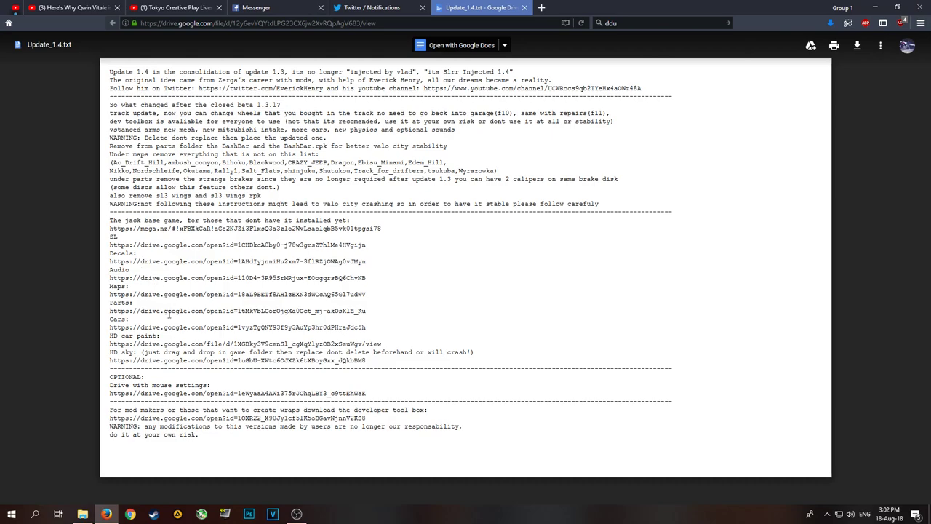
left_click_drag(114, 294, 207, 295)
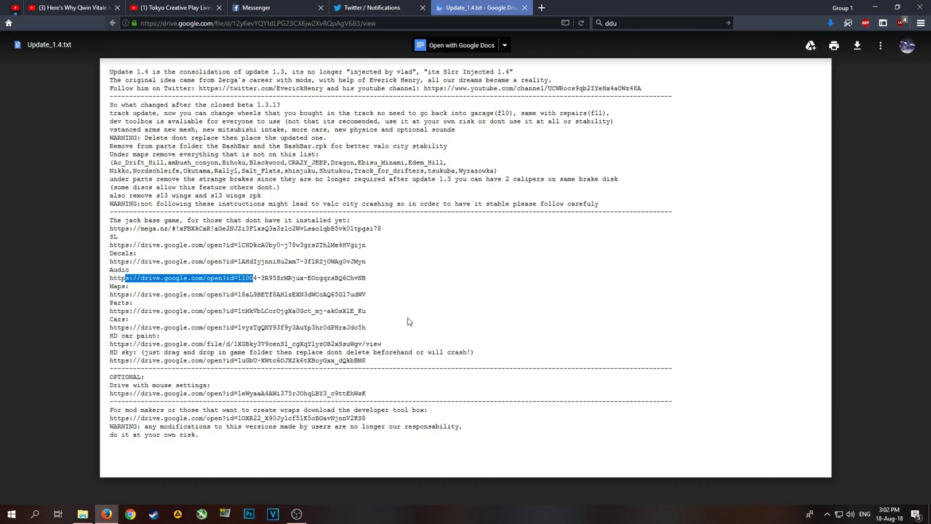
left_click(357, 349)
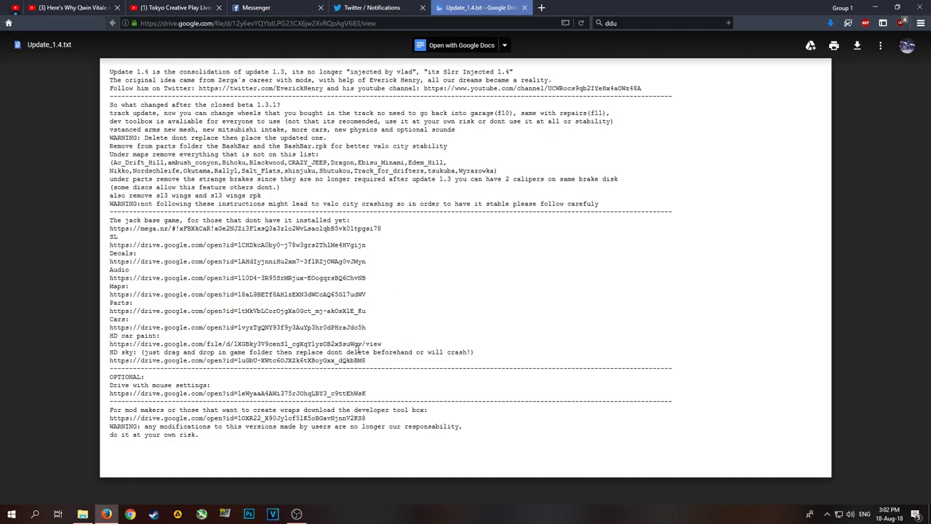
- Check the game copy's cars folder, then highlight the notes' list of maps to keep
left_click(875, 7)
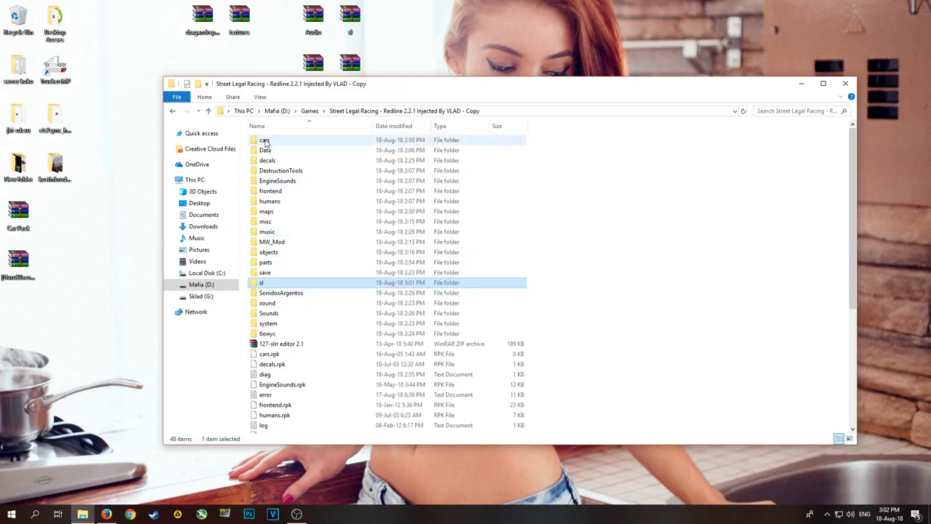
left_click(264, 143)
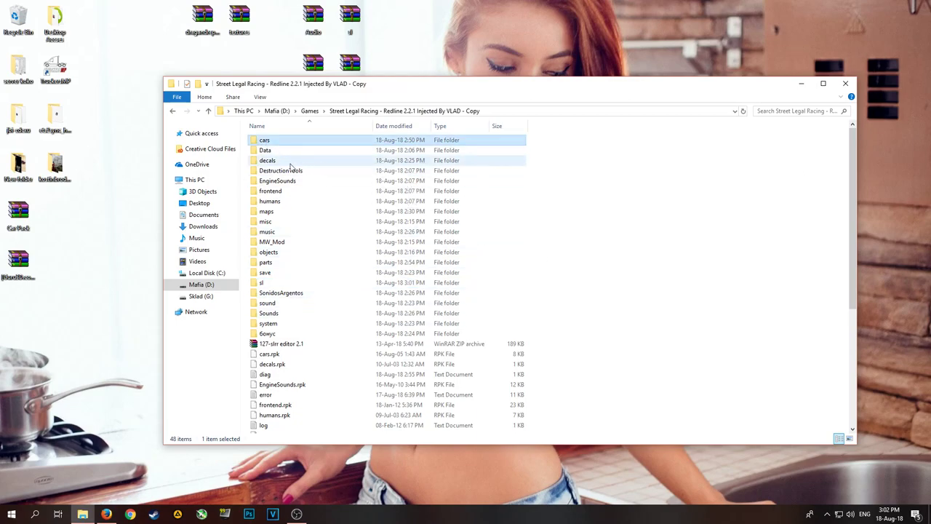
left_click_drag(384, 87, 384, 139)
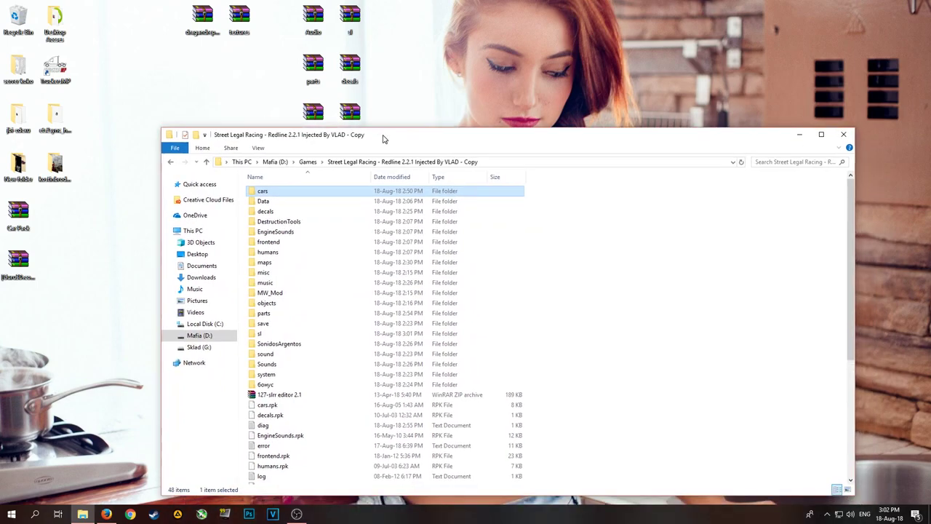
left_click(108, 512)
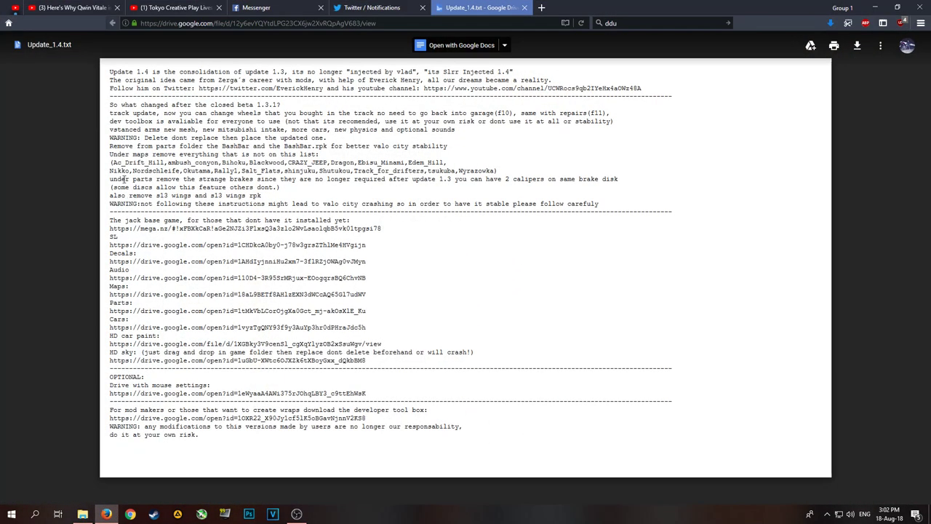
left_click_drag(111, 150, 458, 171)
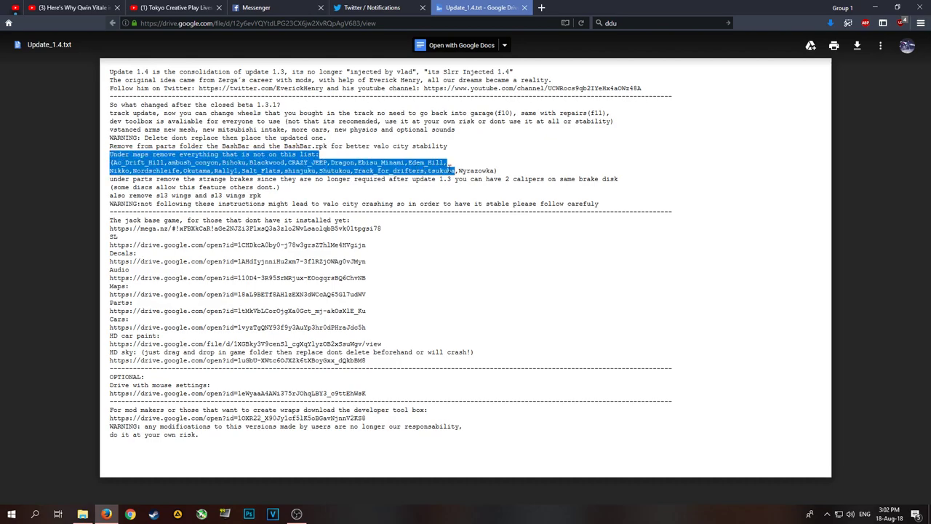
- Navigate to the game's maps\Addon_Maps folder and position it below the update notes
left_click(82, 513)
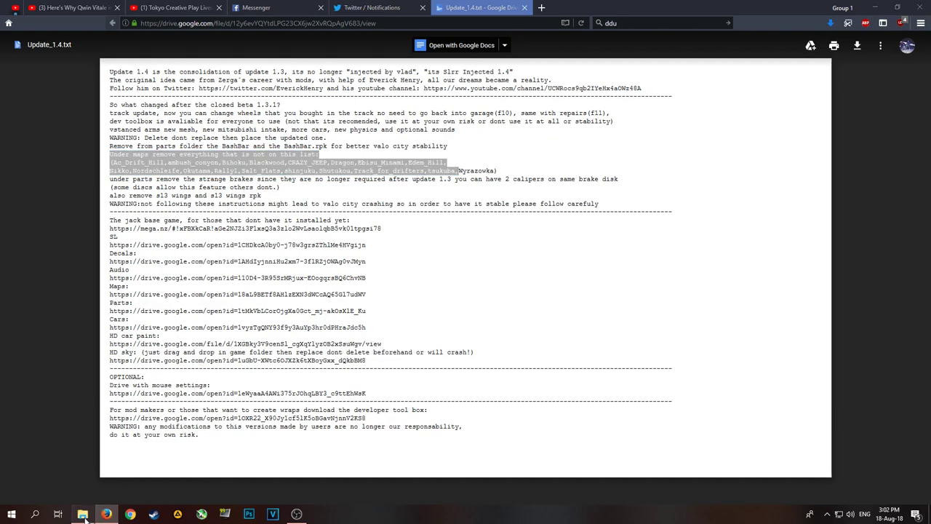
key("BackSpace")
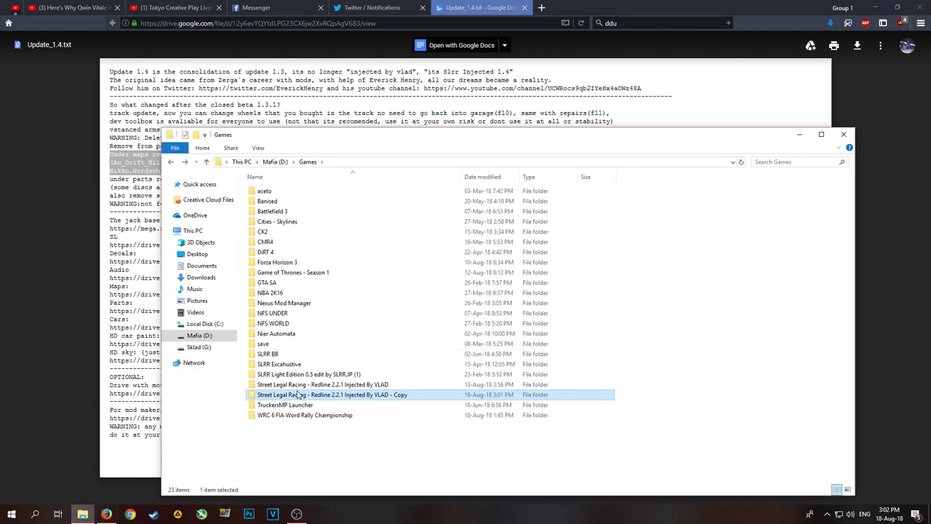
double_click(298, 382)
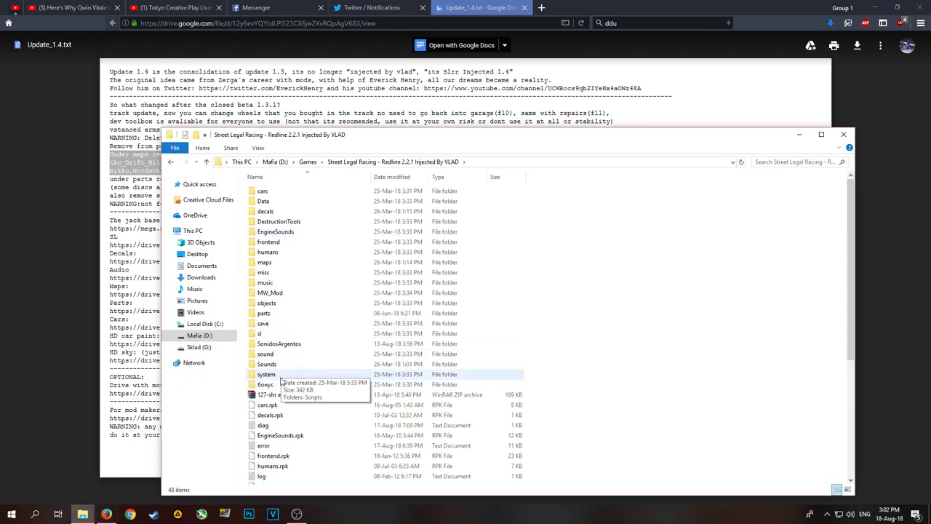
double_click(291, 262)
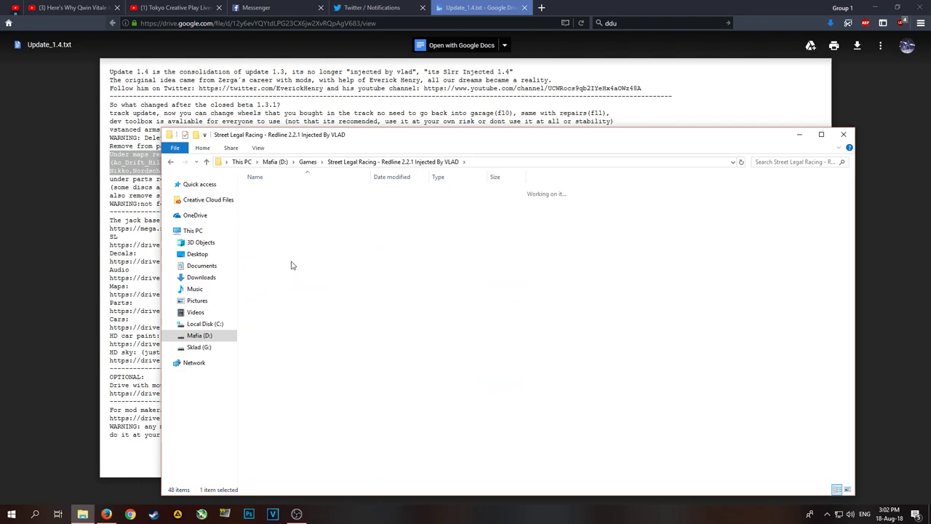
left_click_drag(338, 138, 300, 216)
double_click(262, 274)
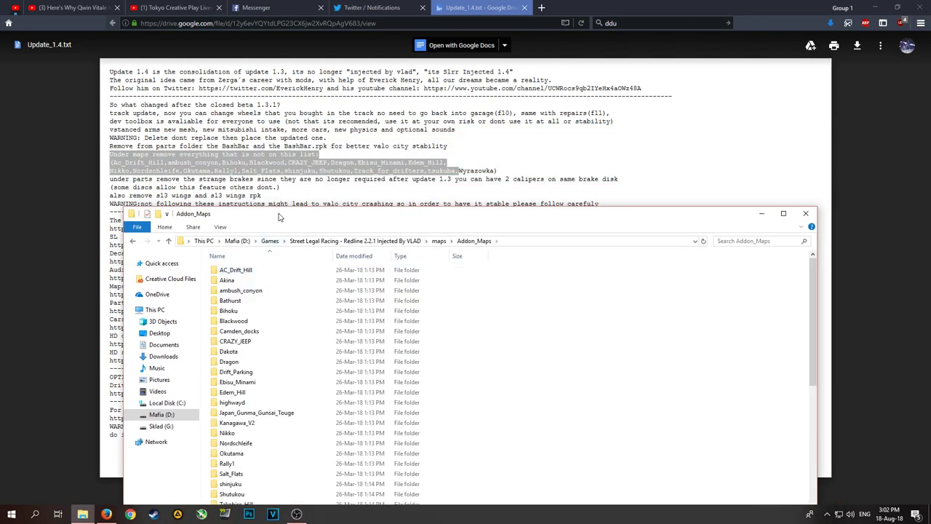
left_click_drag(436, 213, 376, 225)
left_click(125, 161)
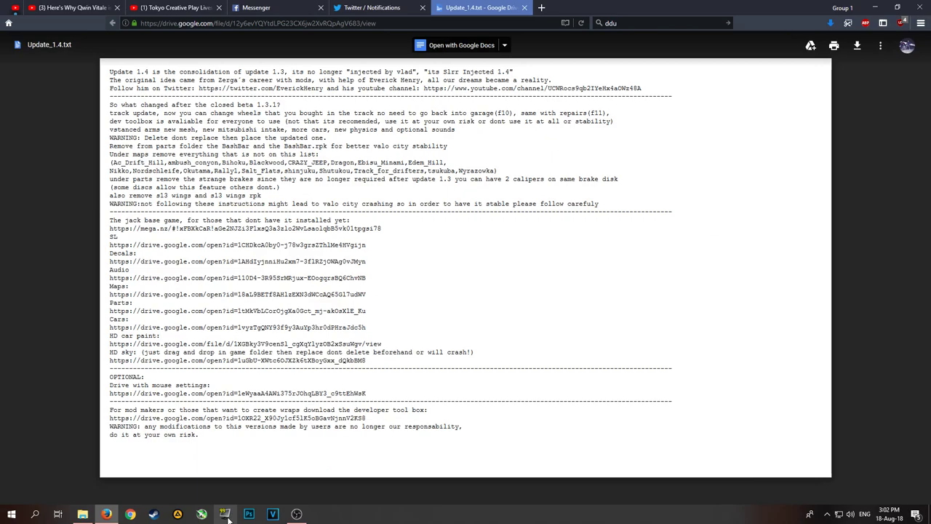
left_click(82, 513)
- Check AC_Drift_Hill, Akina, ambush_conyon and Bathurst against the keep-list
left_click(174, 284)
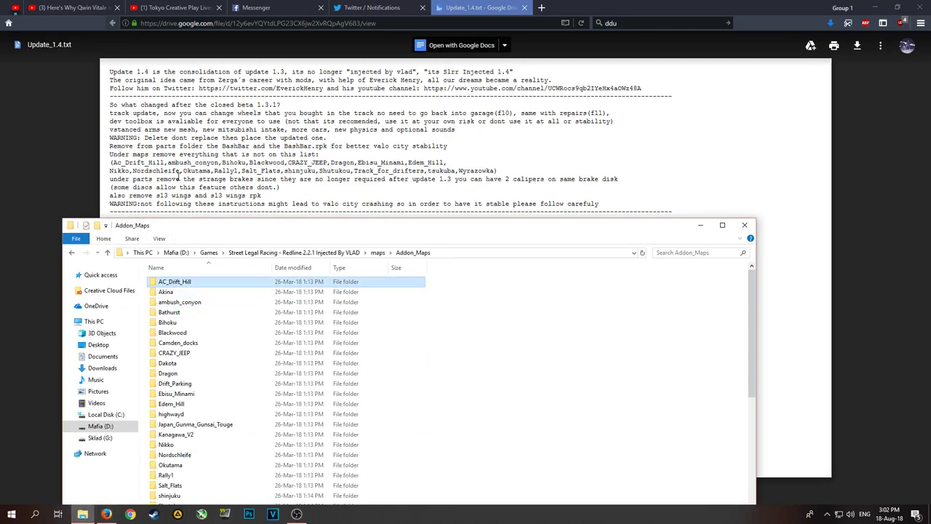
left_click(183, 293)
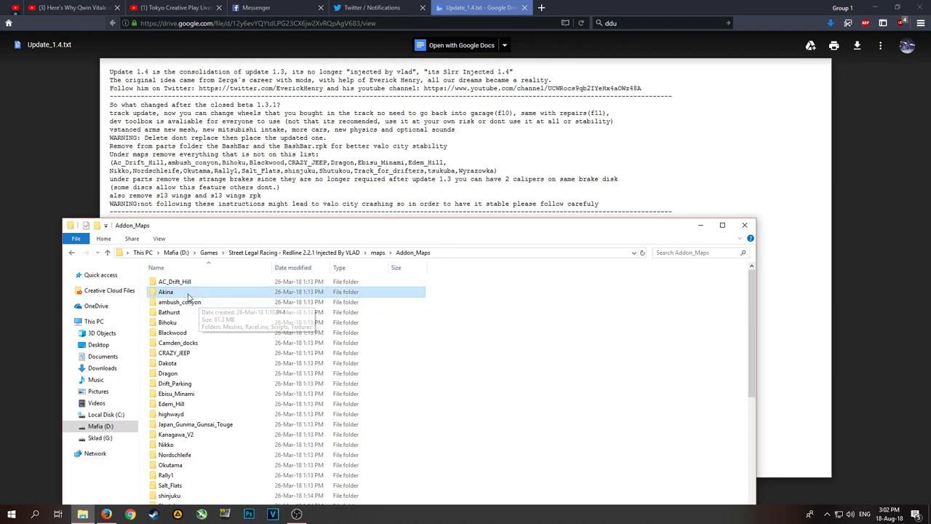
left_click(208, 301)
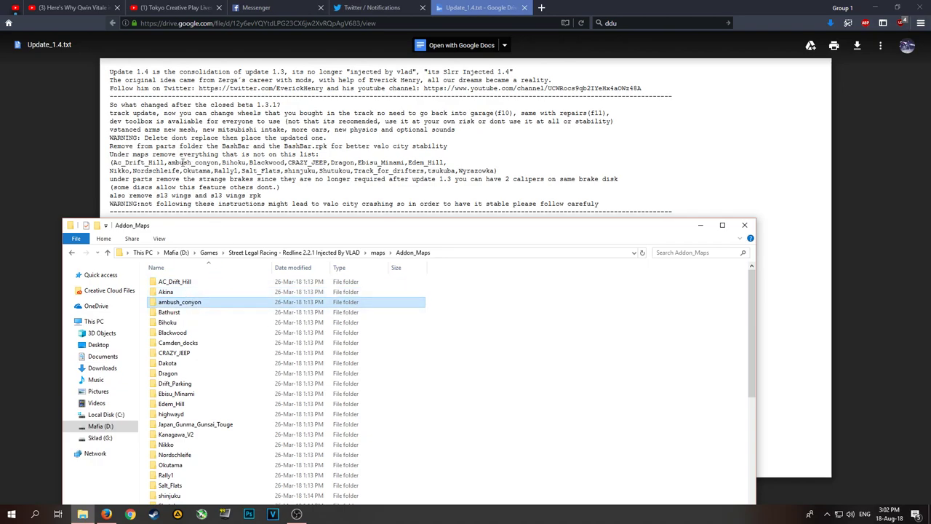
key("Down")
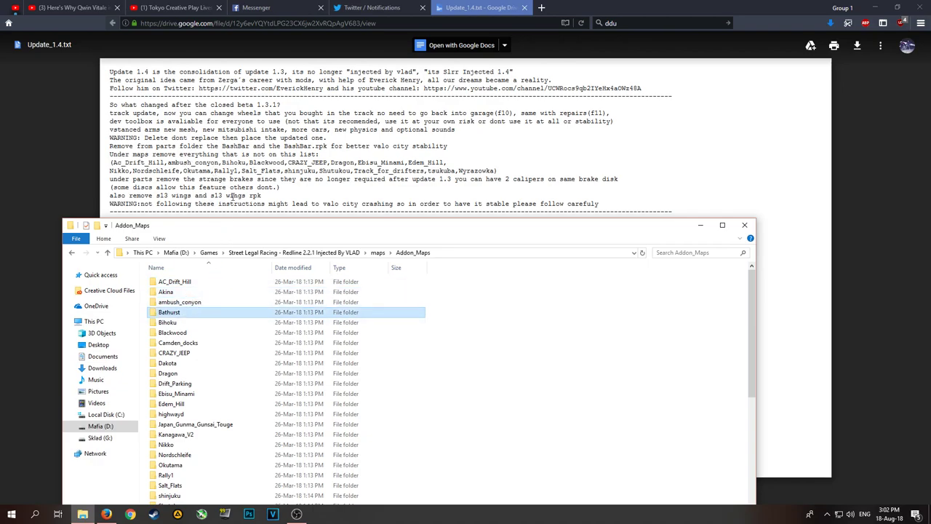
left_click(469, 369)
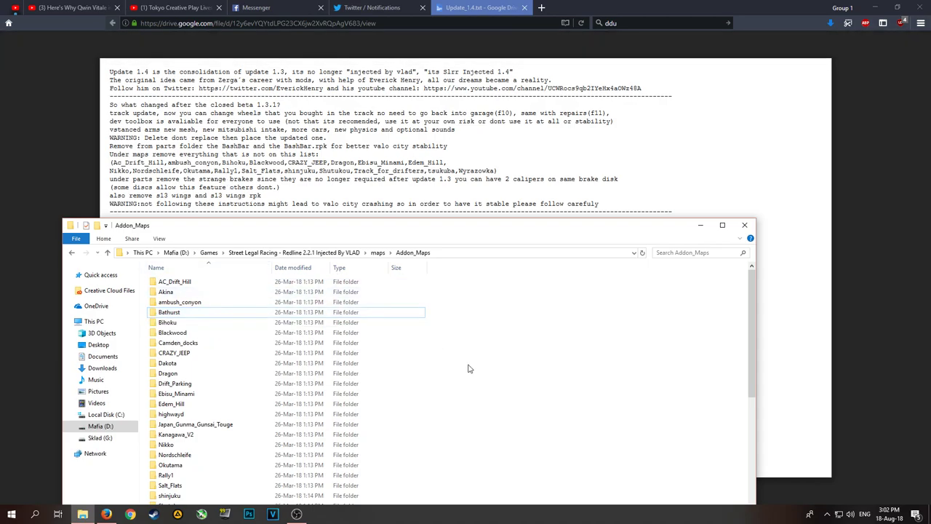
- Inspect the maps folder inside the desktop maps.rar, then return Explorer to the game's main folder
key("alt+Up")
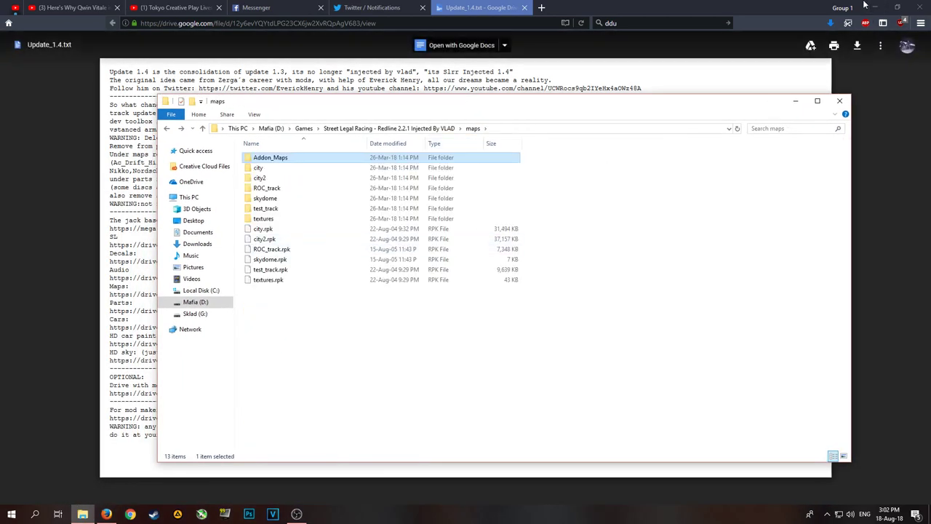
left_click(867, 6)
left_click_drag(339, 109, 349, 188)
double_click(355, 134)
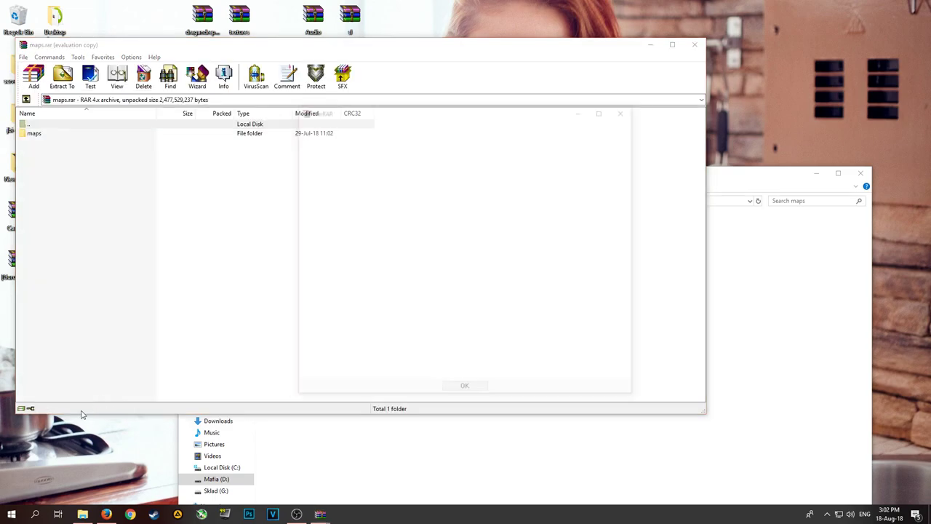
left_click(626, 109)
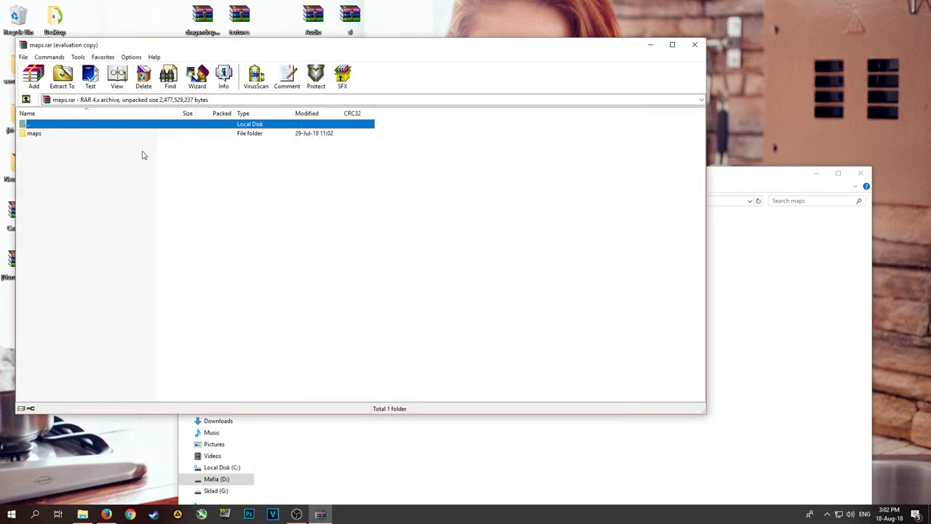
double_click(122, 135)
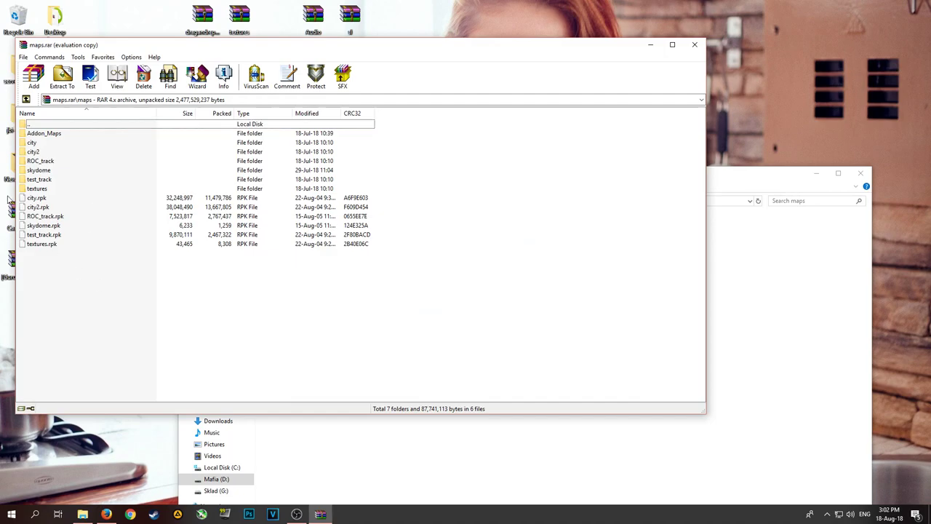
left_click(694, 45)
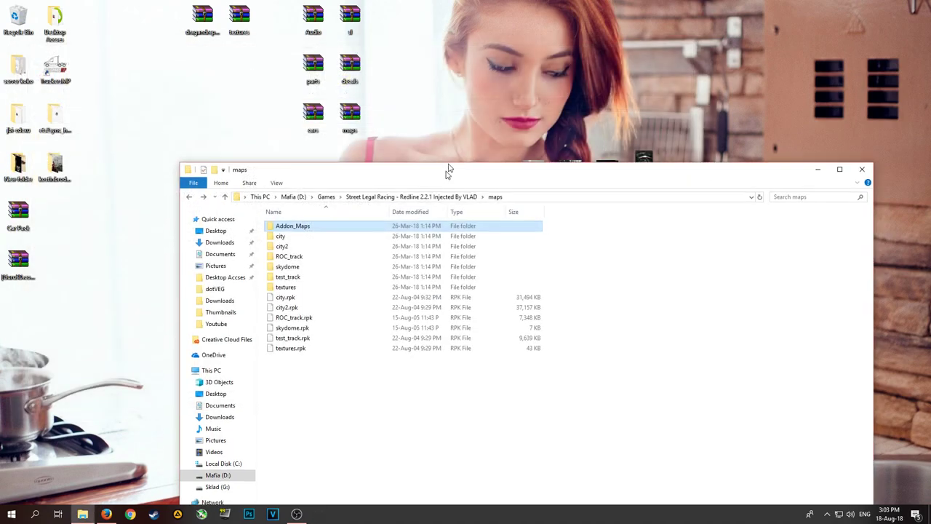
left_click_drag(446, 171, 466, 97)
key("BackSpace")
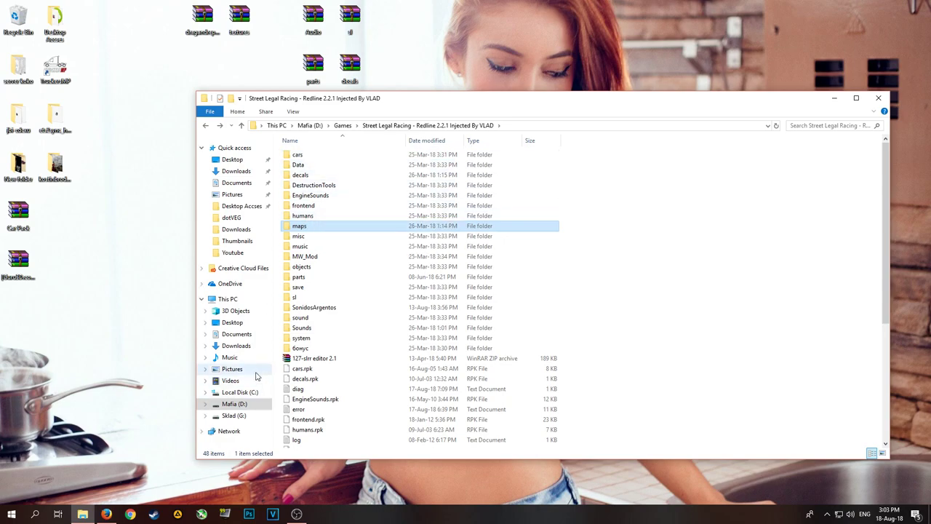
- Bring the Update_1.4.txt notes back in front of the game folder
left_click(106, 513)
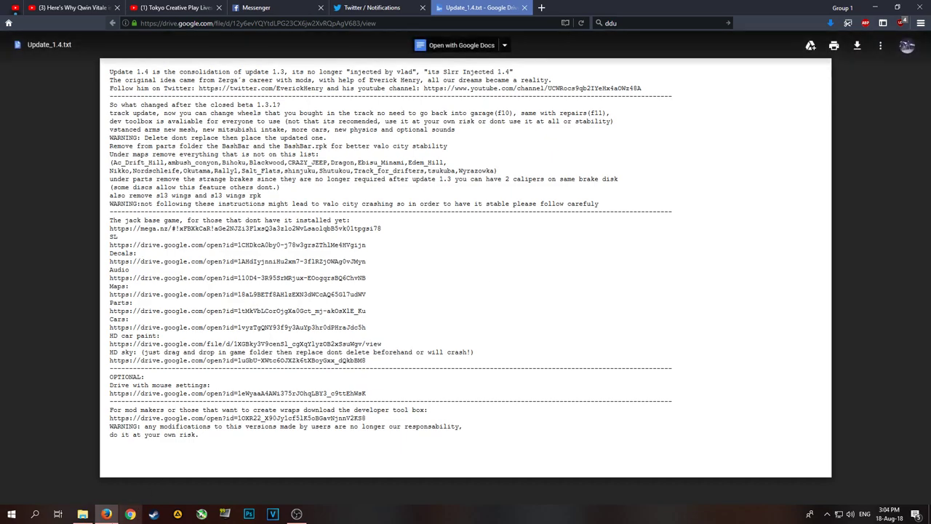
left_click(82, 514)
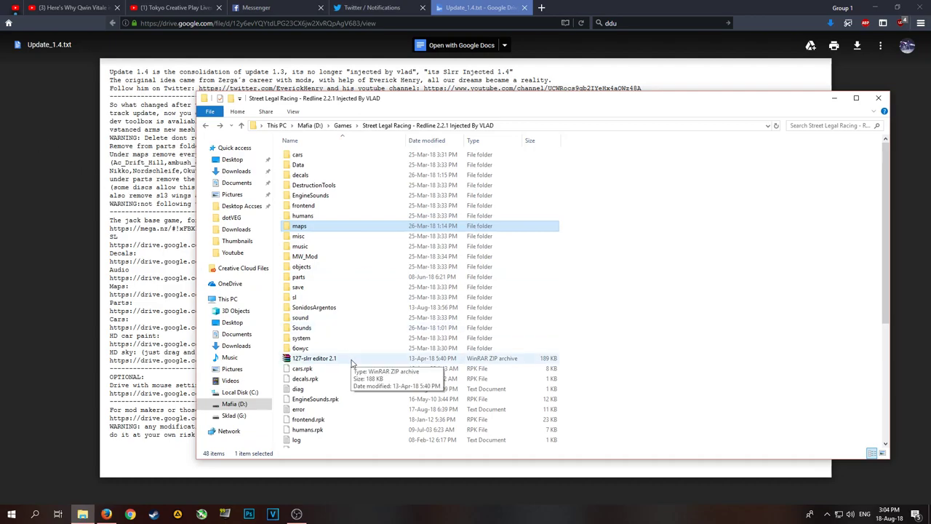
key("BackSpace")
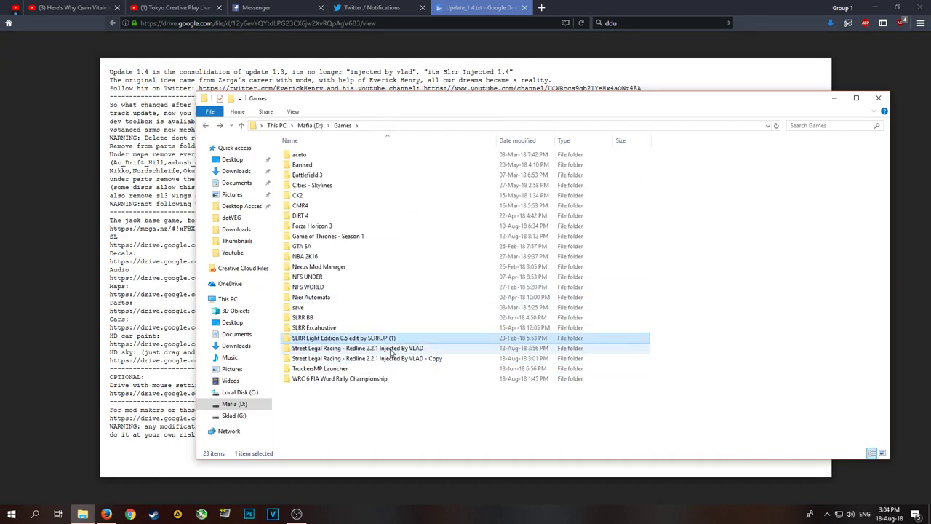
left_click(111, 224)
left_click_drag(114, 221, 297, 221)
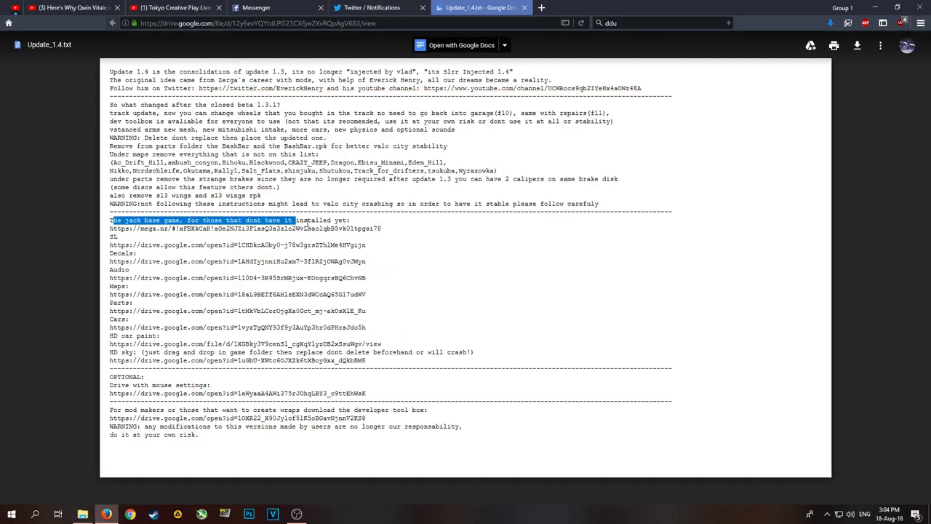
left_click(297, 222)
left_click(92, 513)
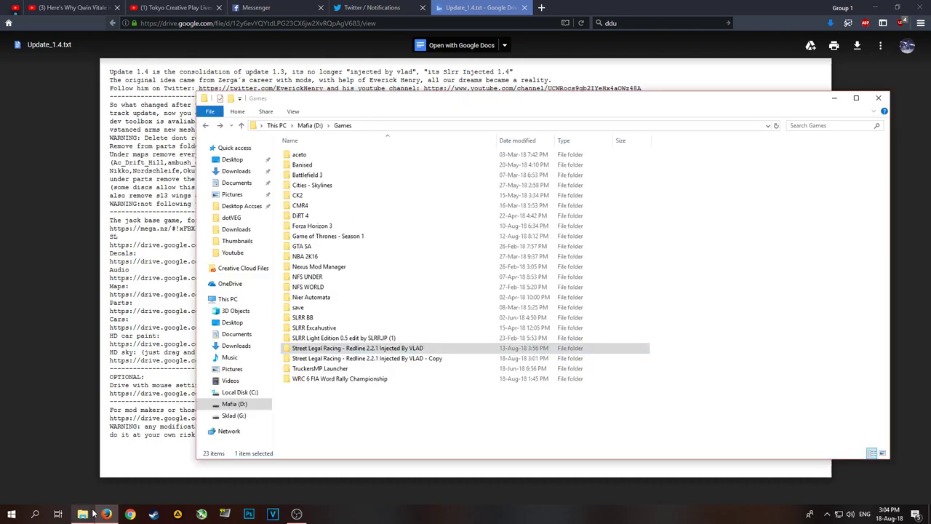
left_click(418, 358)
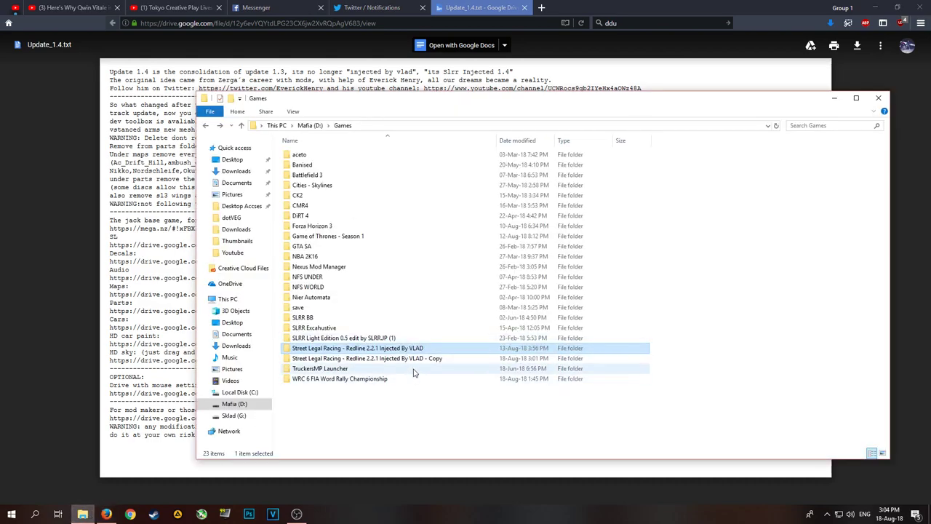
left_click(449, 348)
left_click_drag(102, 228, 195, 228)
left_click_drag(284, 228, 289, 227)
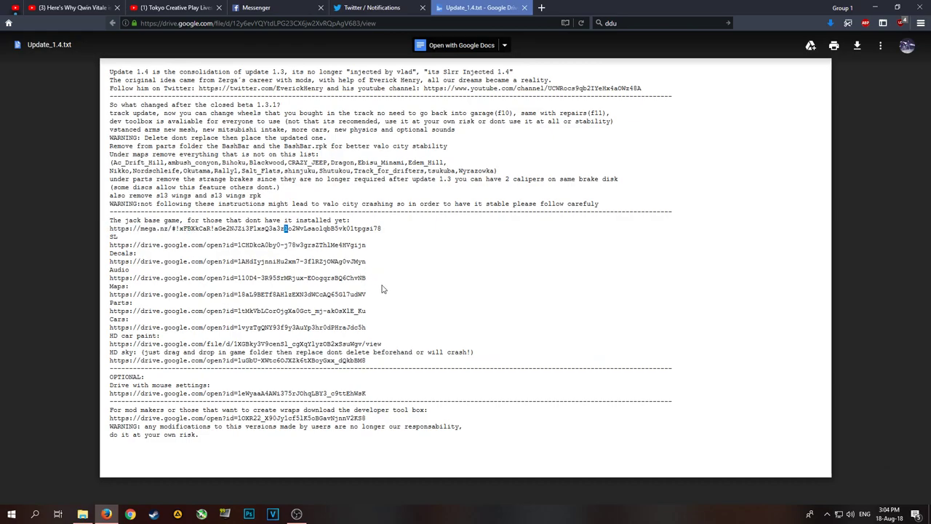
left_click(288, 391)
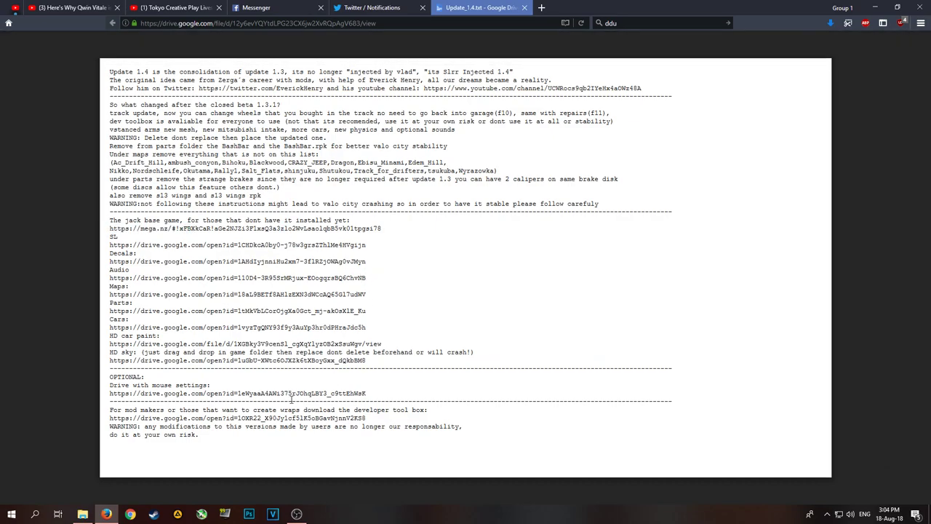
- Check the taskbar calendar, then restore OBS Studio over the update notes
left_click(888, 513)
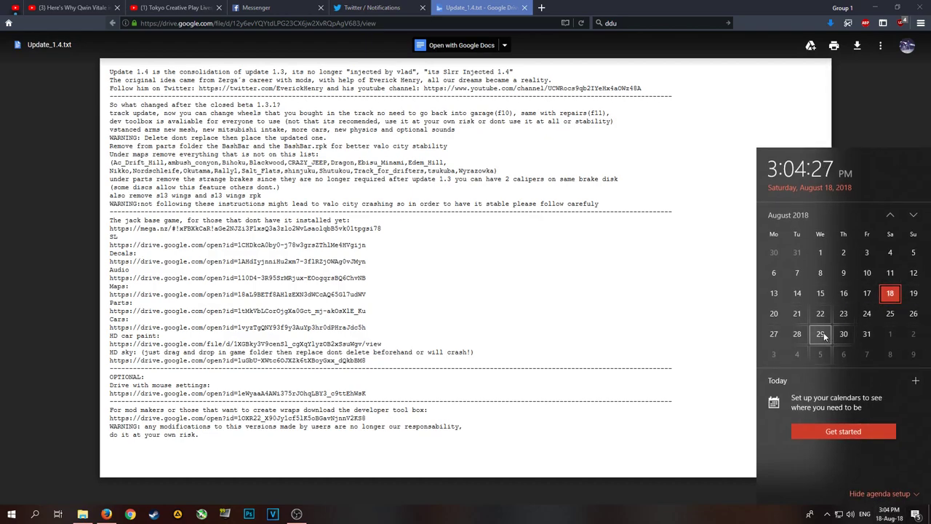
left_click(551, 301)
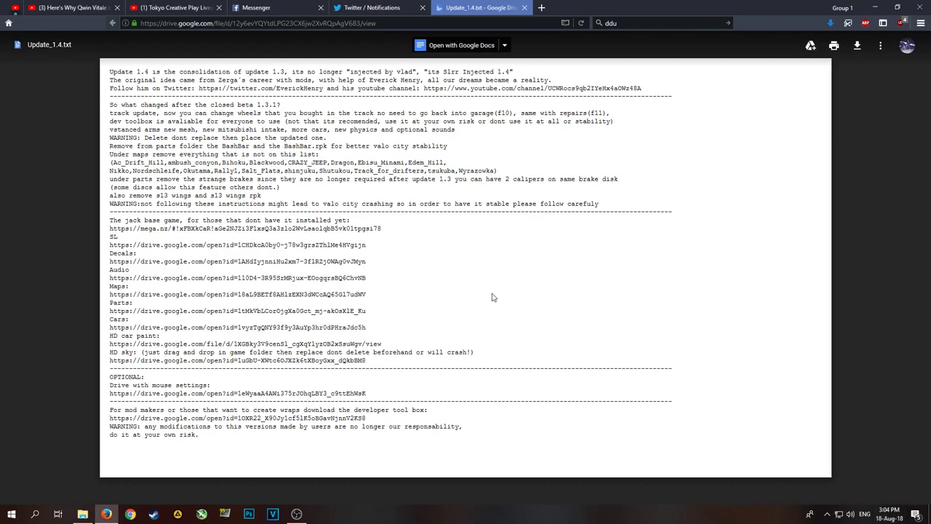
left_click(297, 514)
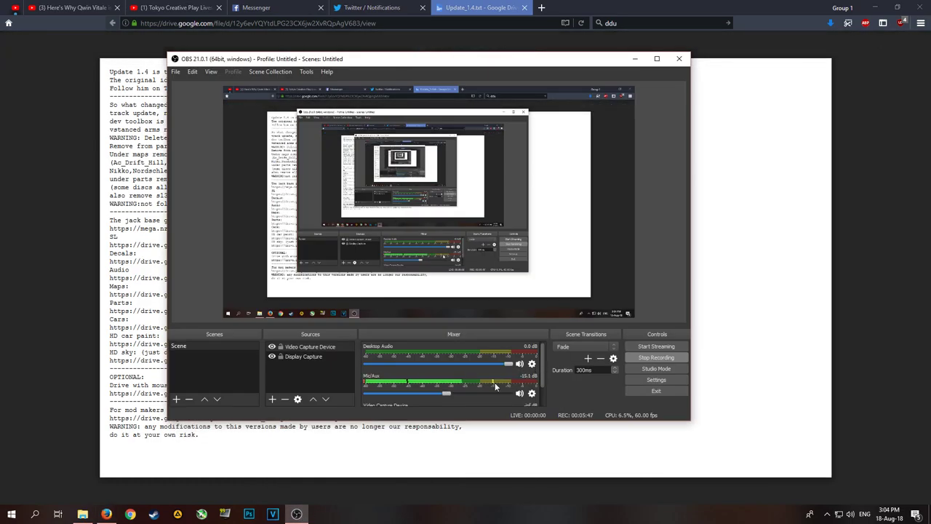